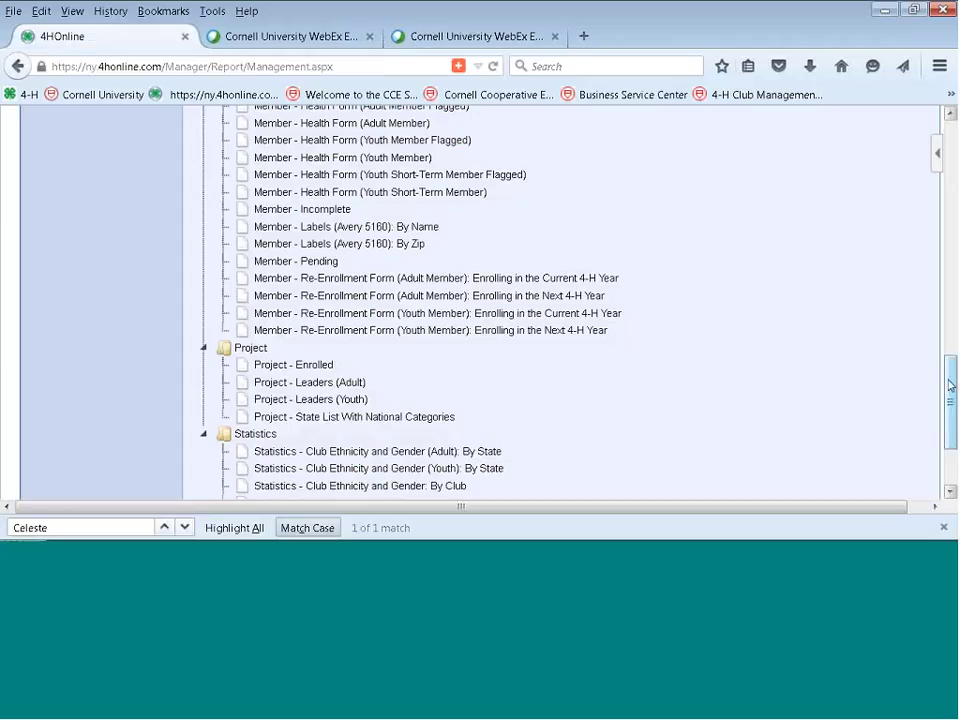
Scroll the Standard enrollment report list back to the top.
drag(950, 375, 953, 130)
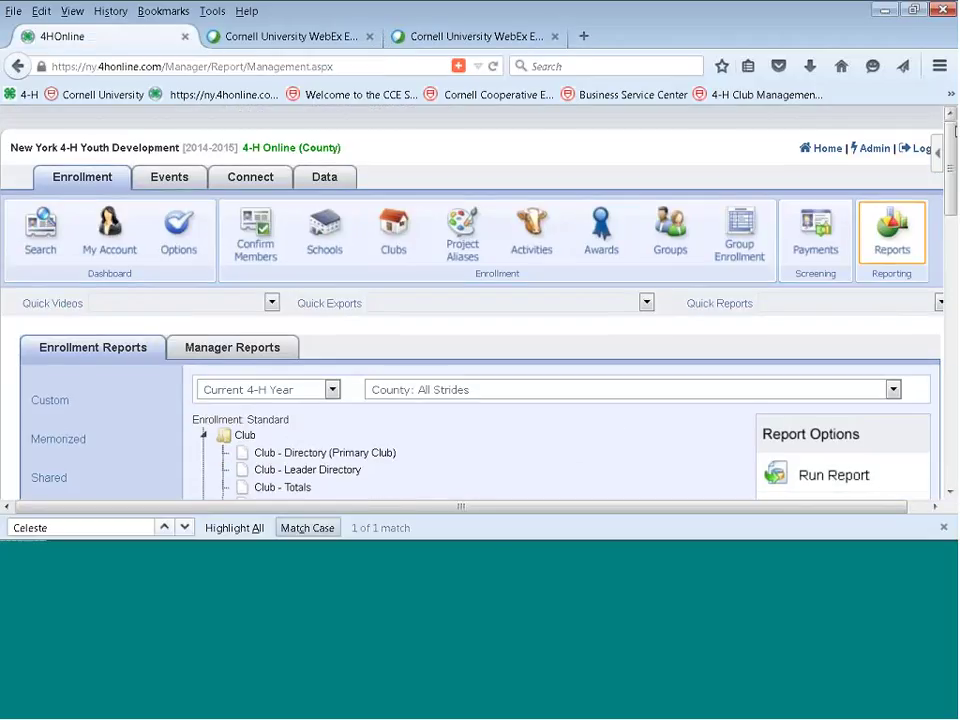
Go to the member and volunteer search, then open the Reports page.
click(36, 244)
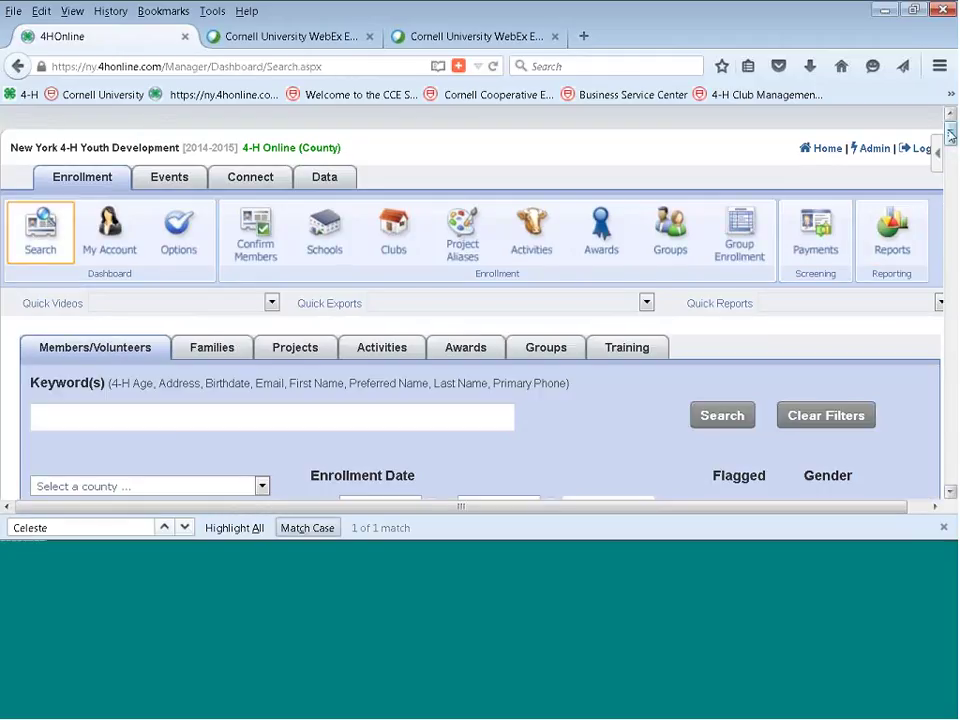
mouse_move(951, 135)
mouse_down()
mouse_move(951, 161)
mouse_move(951, 142)
mouse_up()
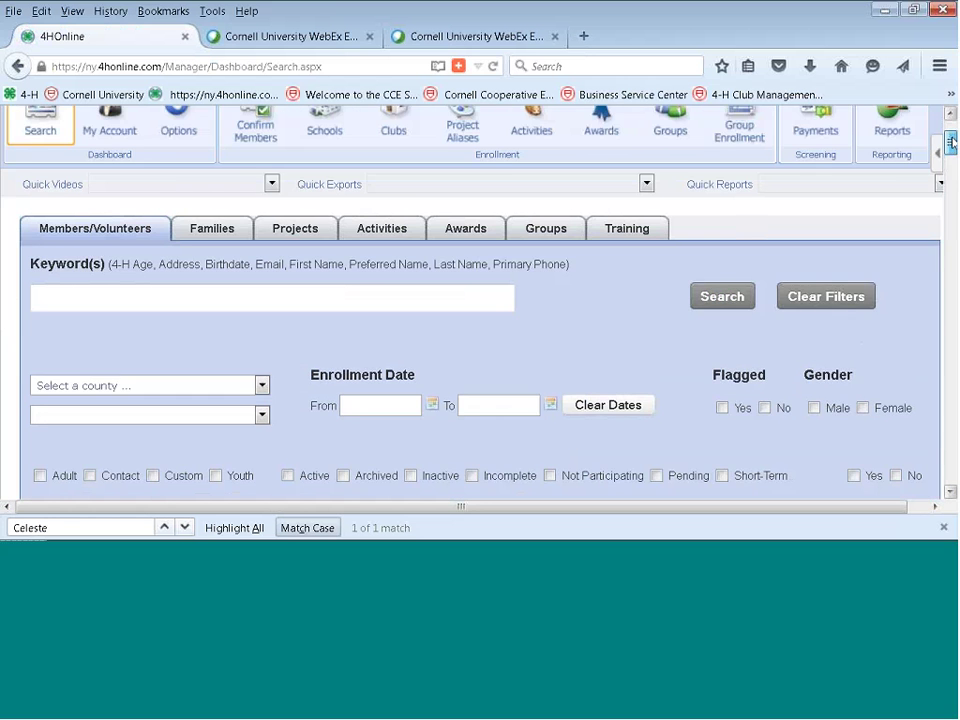
scroll(893, 150, up, 1)
click(893, 150)
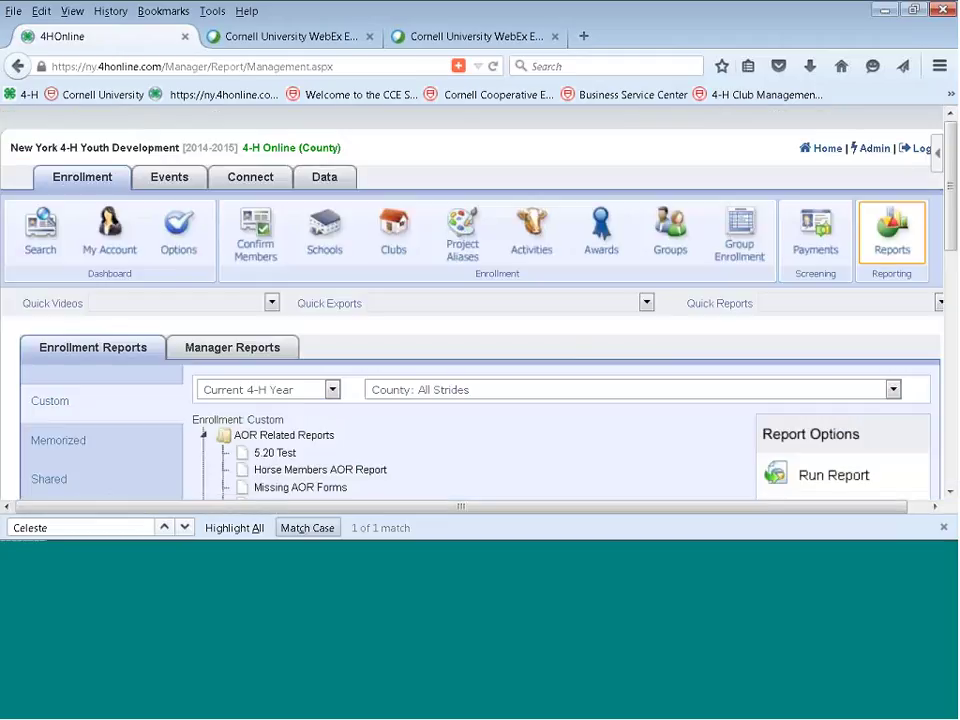
Filter reports to 'County: Antwerp Country Stars' and list the Standard enrollment reports.
click(892, 390)
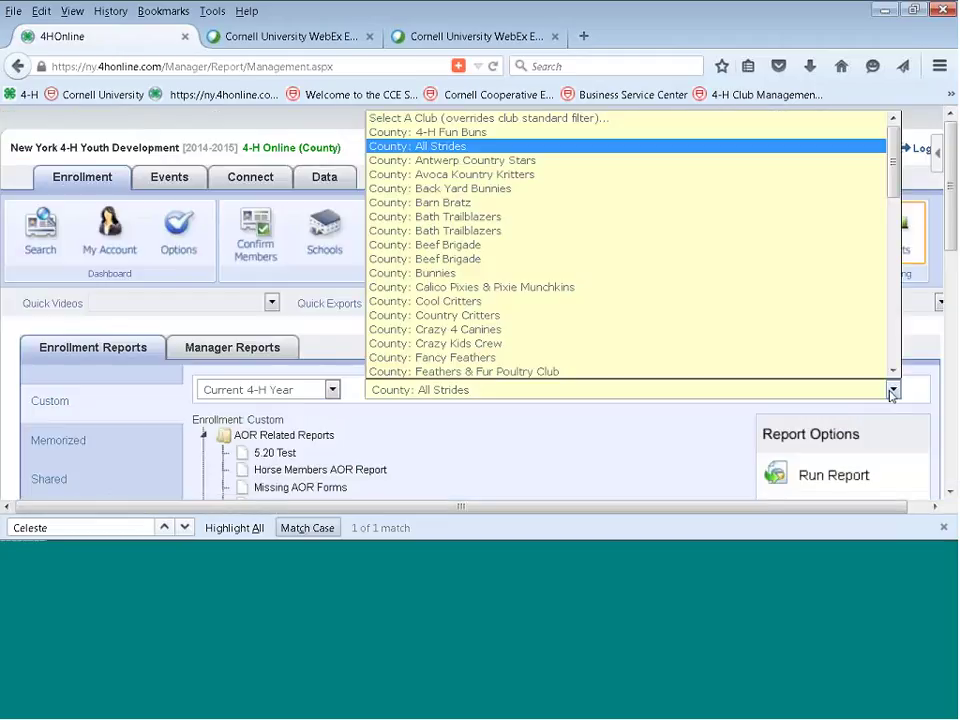
click(597, 162)
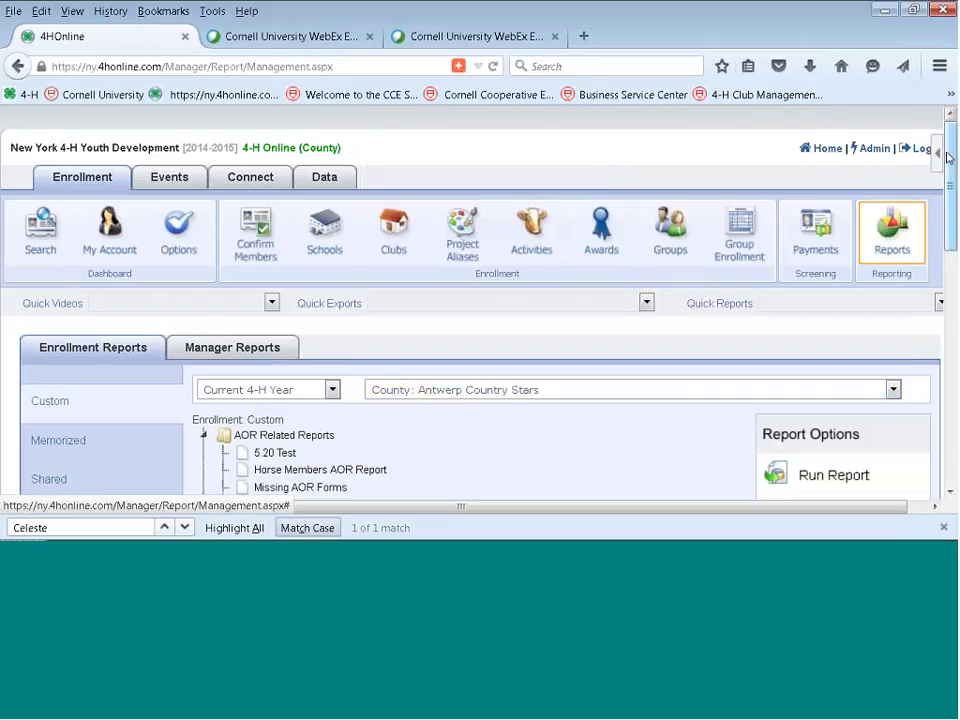
scroll(910, 255, down, 5)
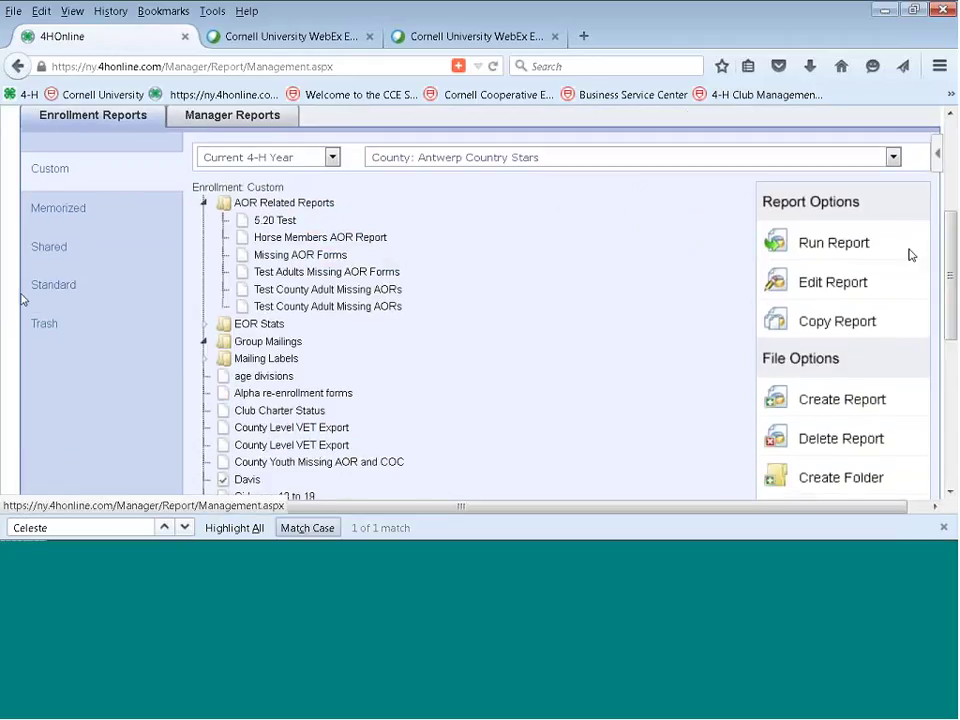
click(22, 294)
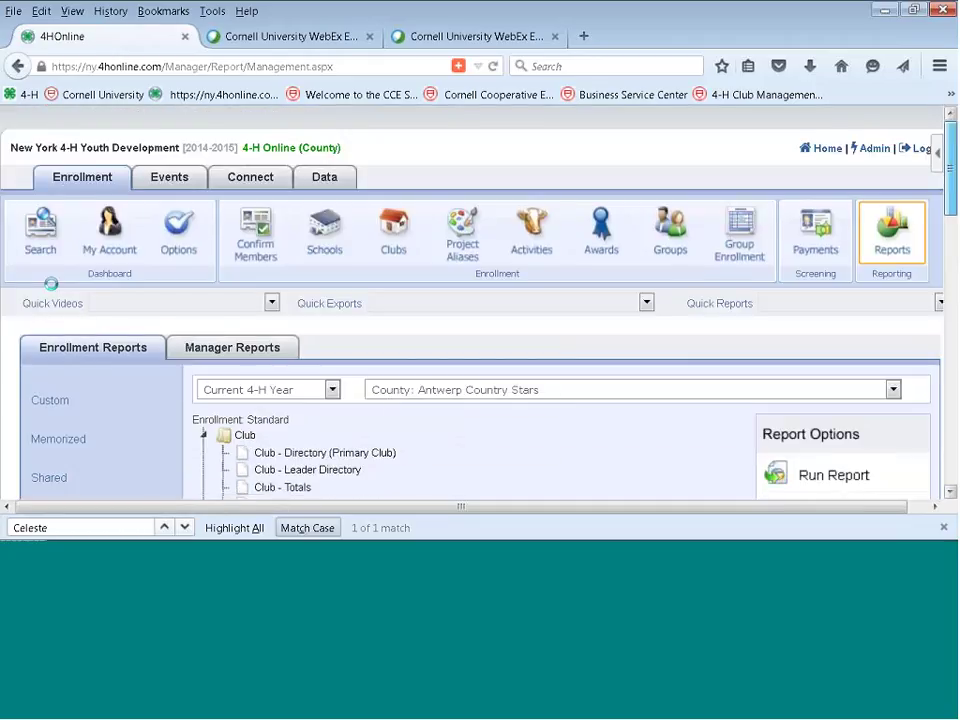
scroll(50, 284, down, 12)
scroll(504, 364, down, 2)
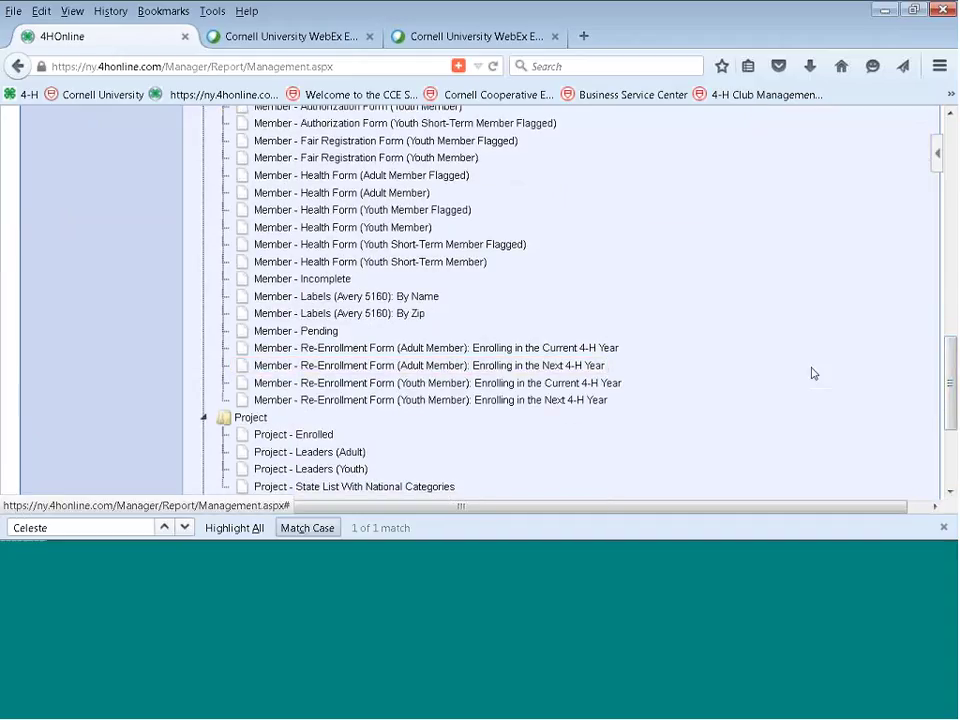
click(933, 506)
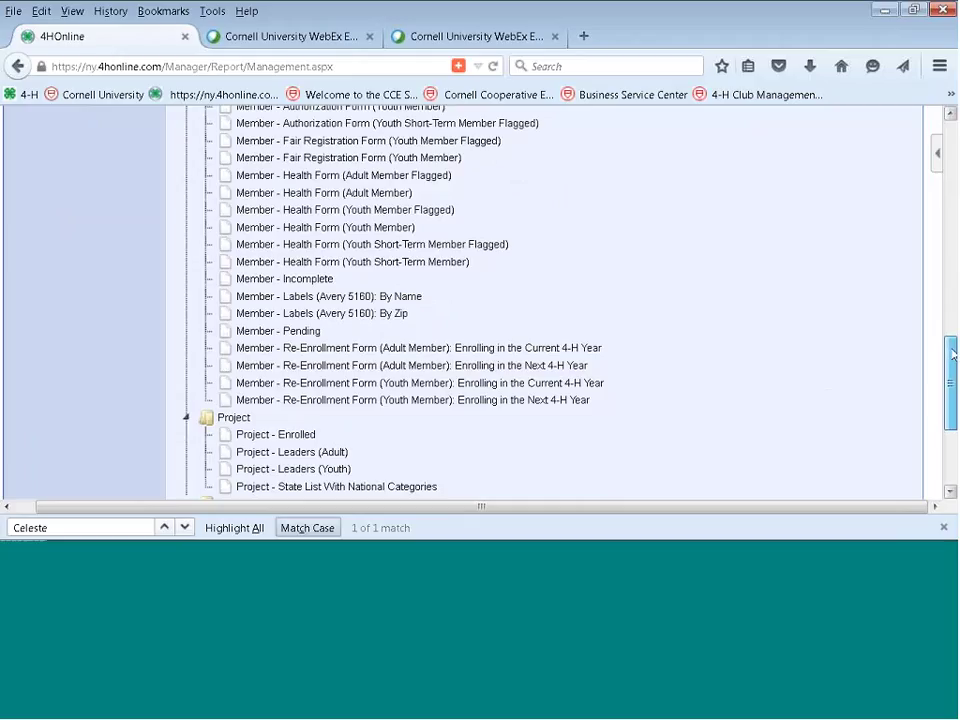
drag(952, 352, 953, 115)
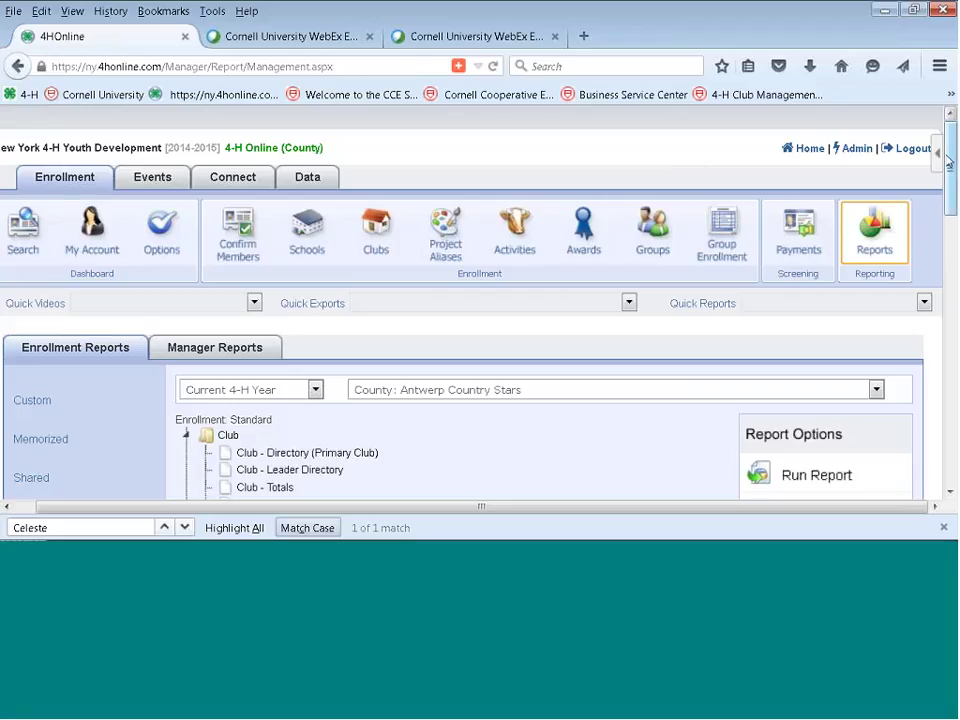
Set the club dropdown back to 'Select A Club'.
drag(950, 170, 950, 198)
click(877, 286)
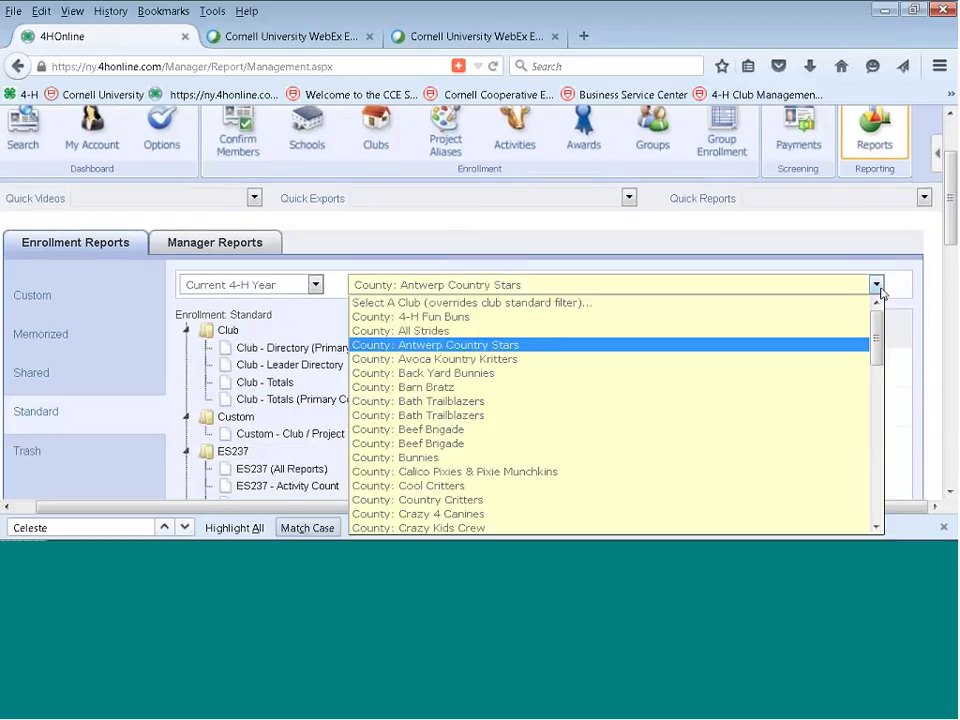
click(614, 304)
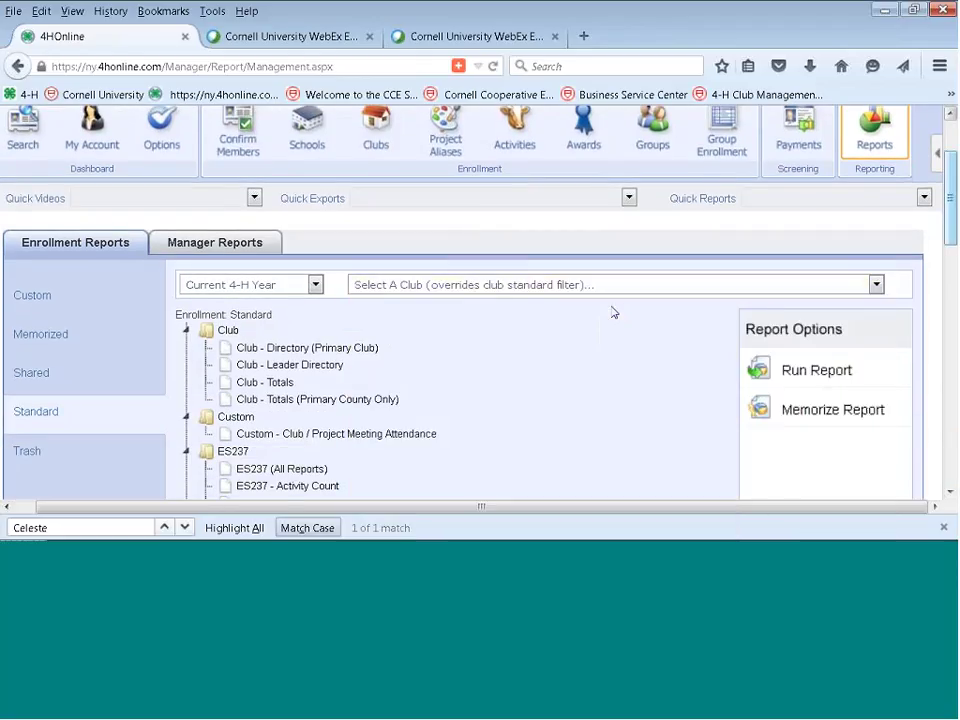
Scroll through the unfiltered Standard reports and return to the member and volunteer search.
scroll(614, 313, down, 2)
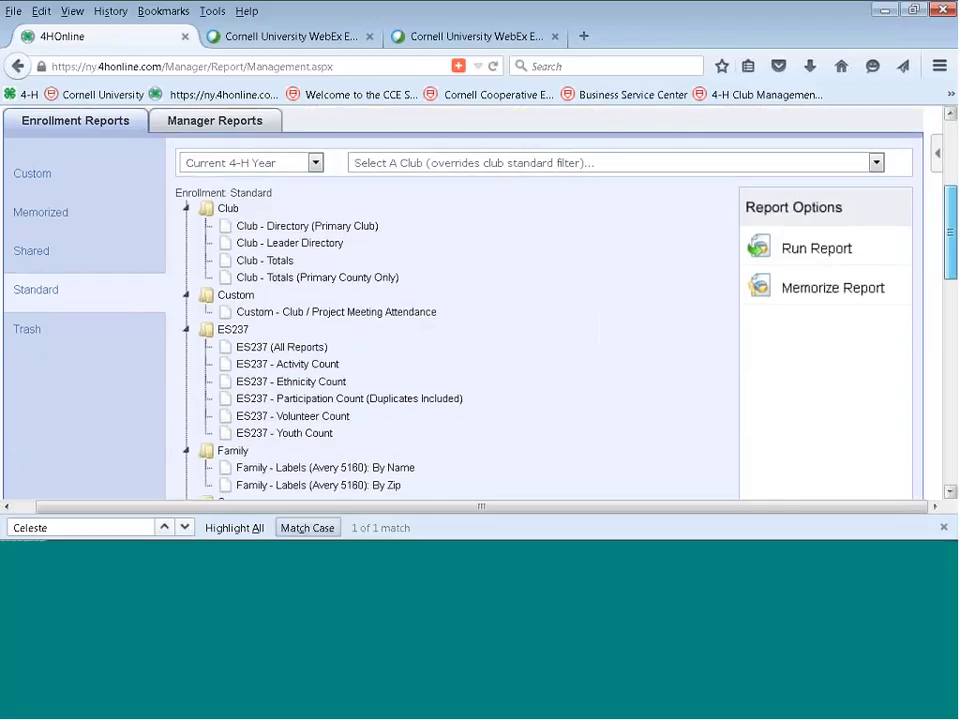
scroll(614, 313, down, 7)
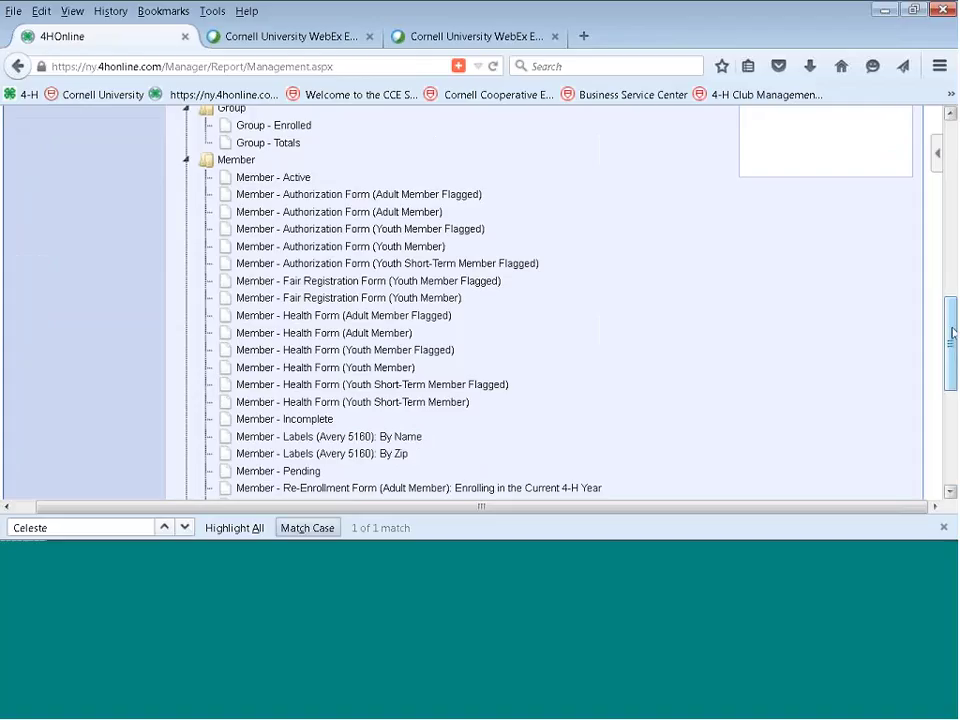
drag(951, 333, 951, 185)
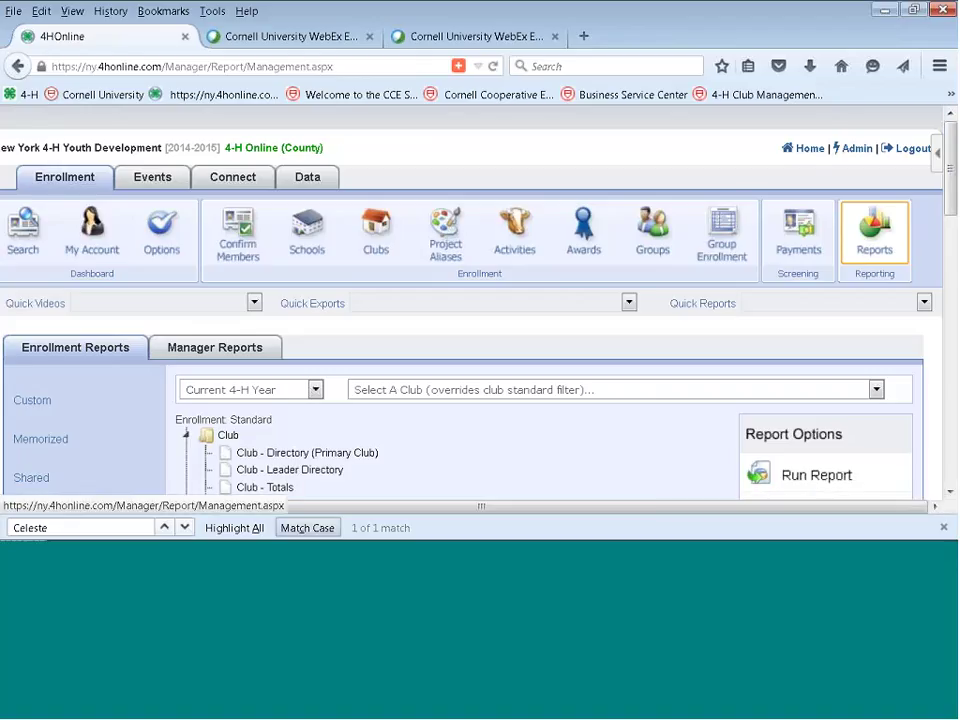
click(98, 500)
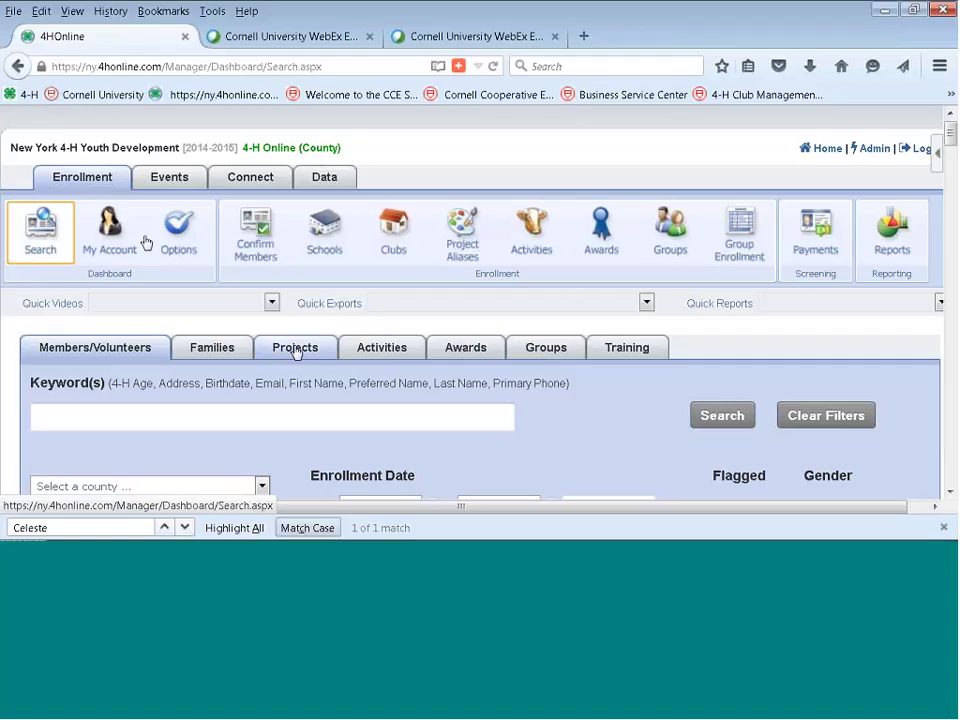
Switch to the Families search and log in as the second family listed.
click(296, 350)
click(211, 352)
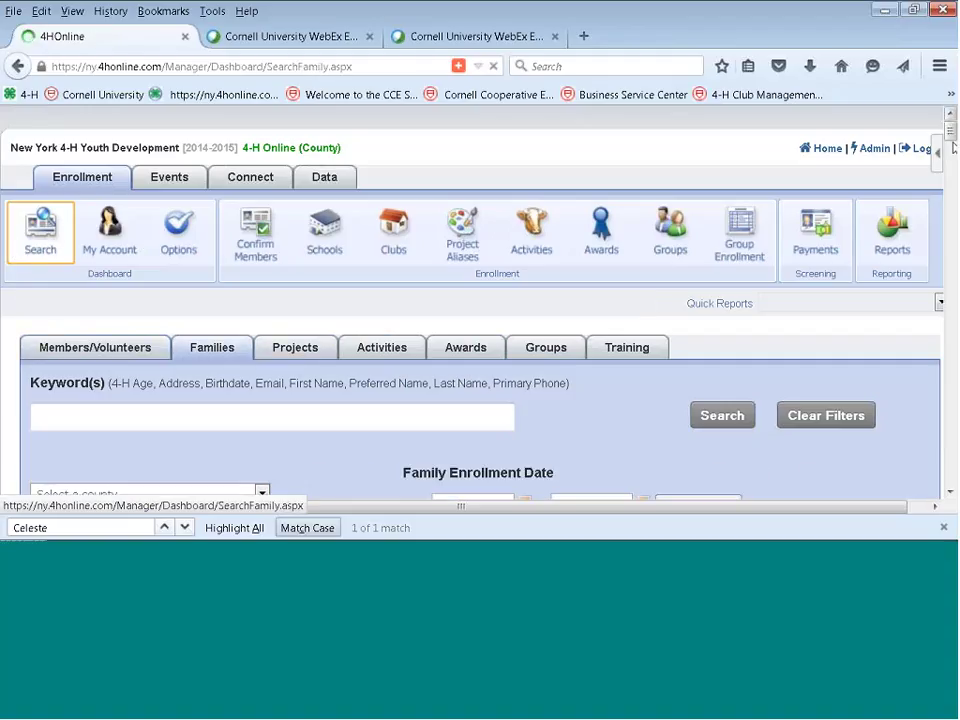
scroll(857, 206, down, 10)
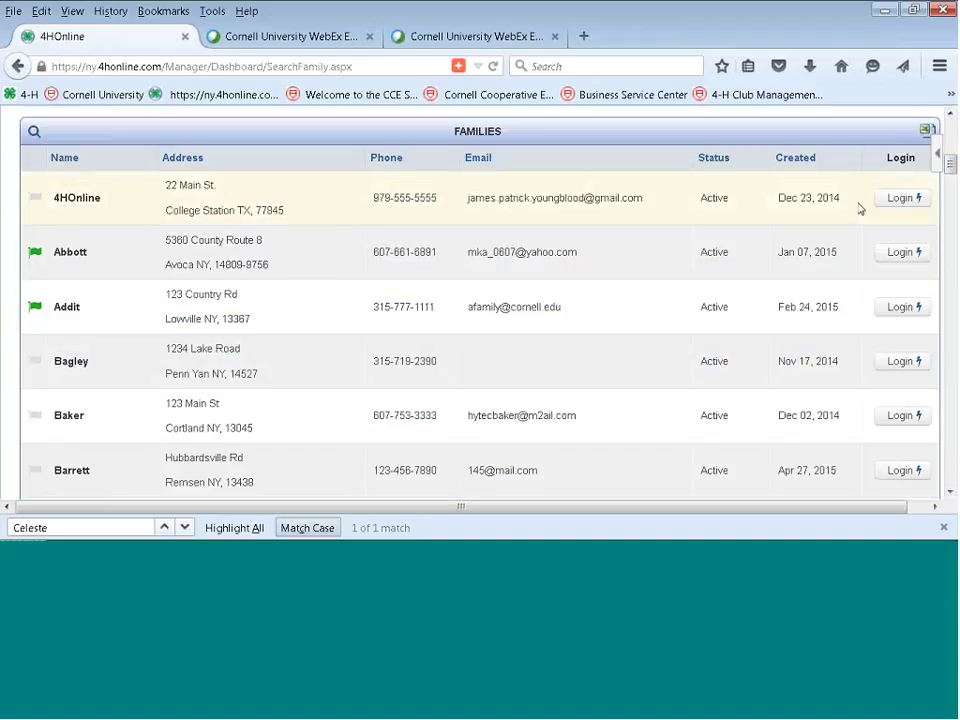
click(899, 253)
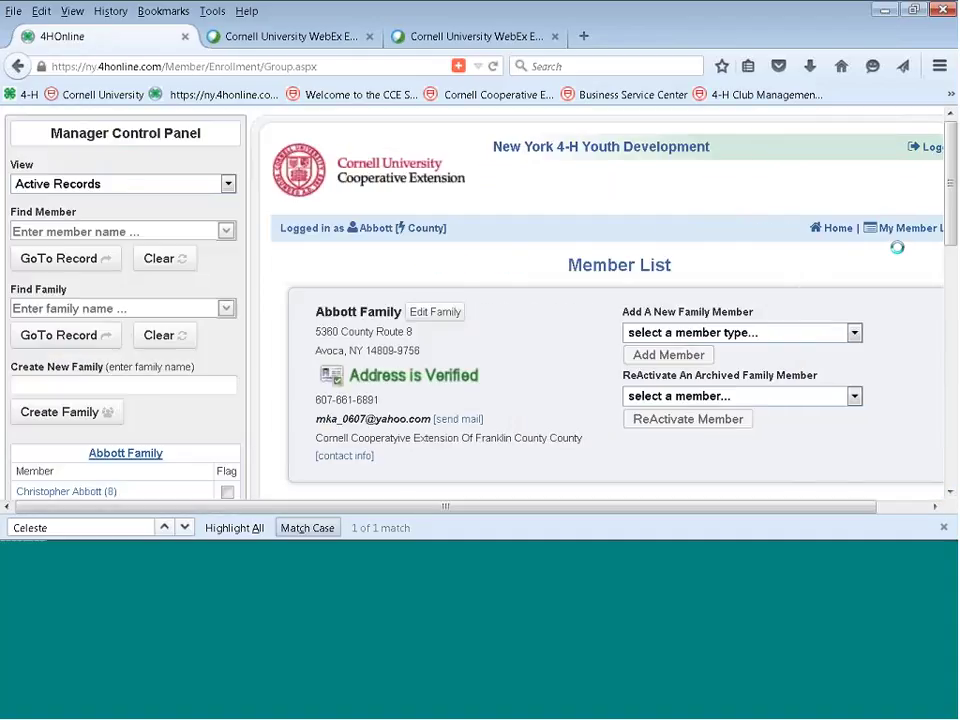
Select the youth member for member reports, browse the report list unchosen, then close the Find bar.
scroll(948, 300, down, 5)
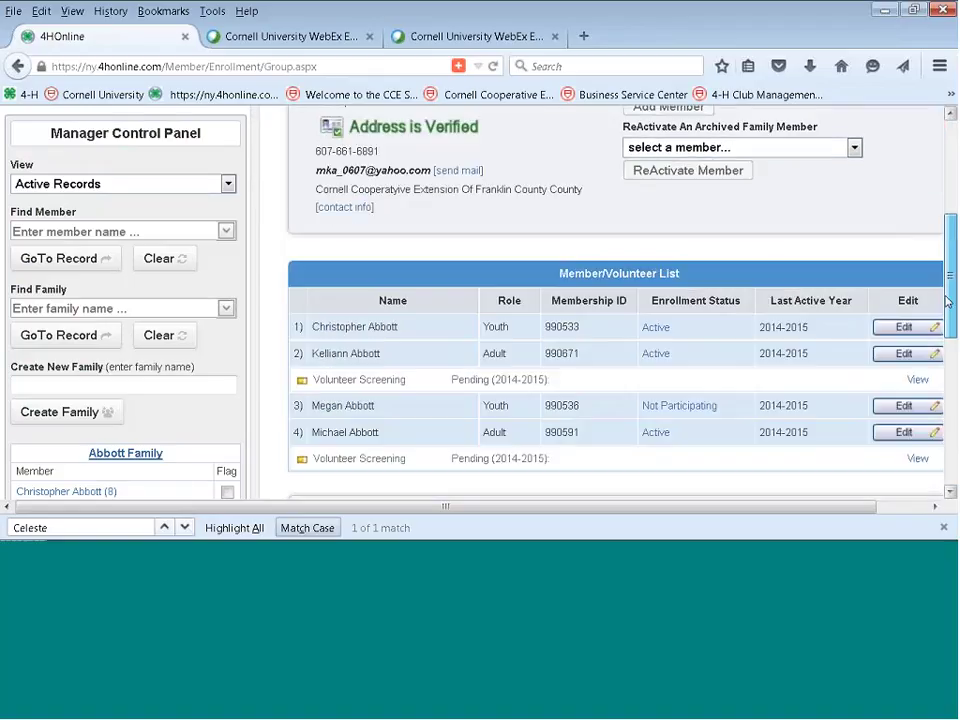
drag(948, 300, 945, 380)
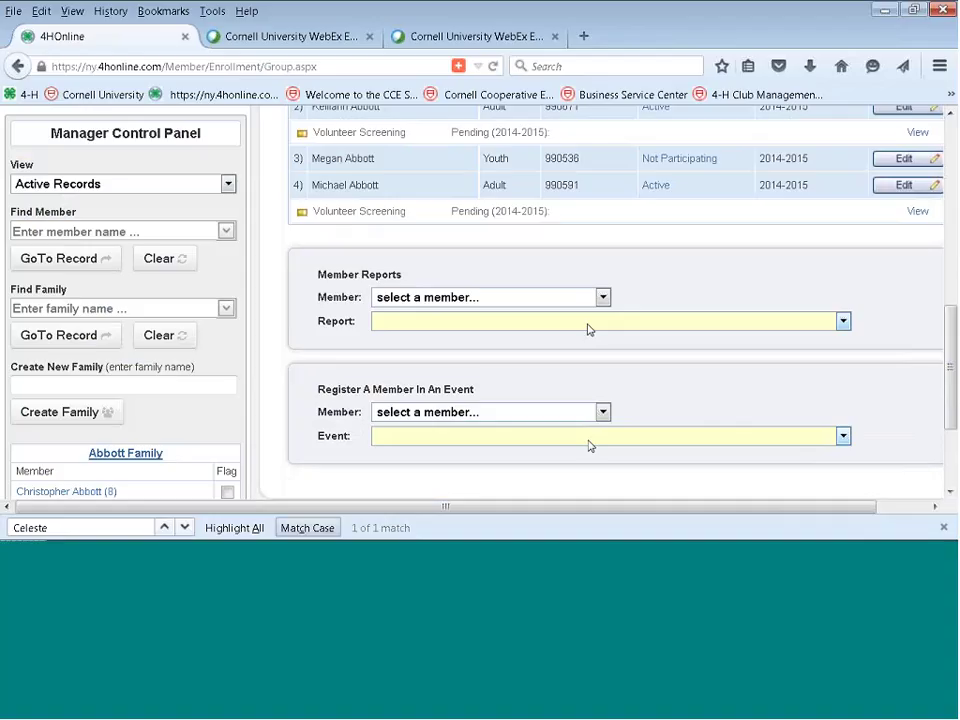
click(603, 297)
click(546, 331)
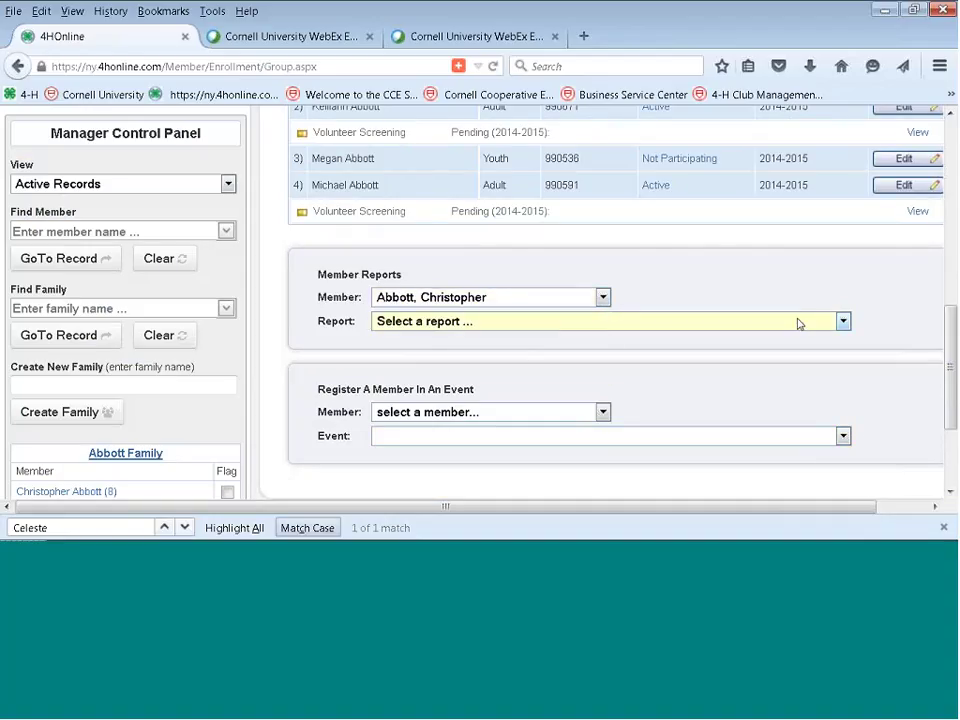
click(843, 322)
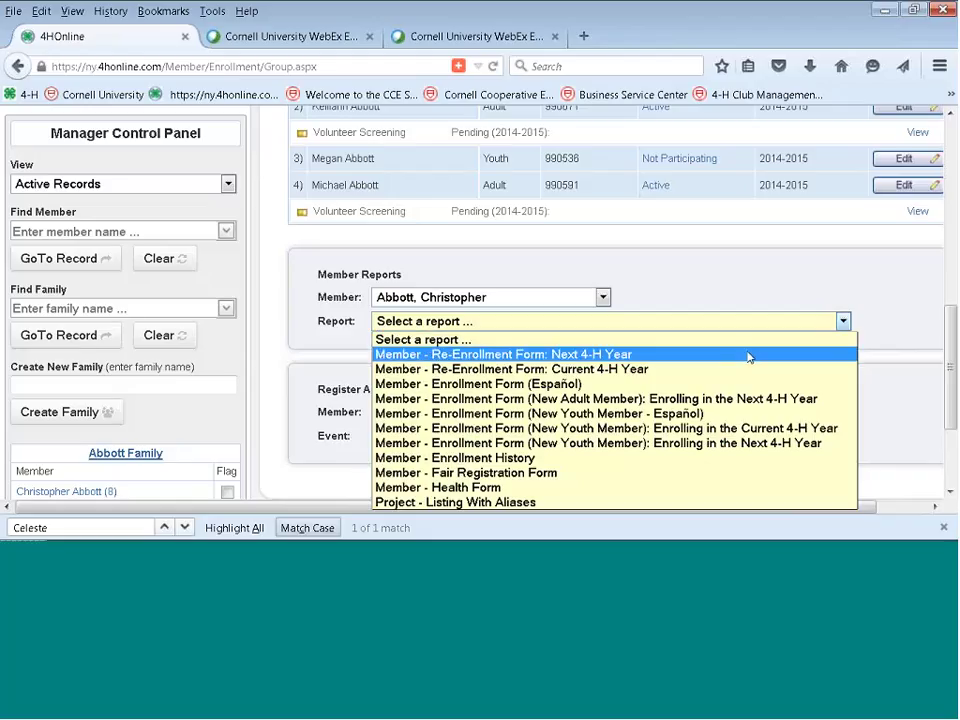
click(712, 291)
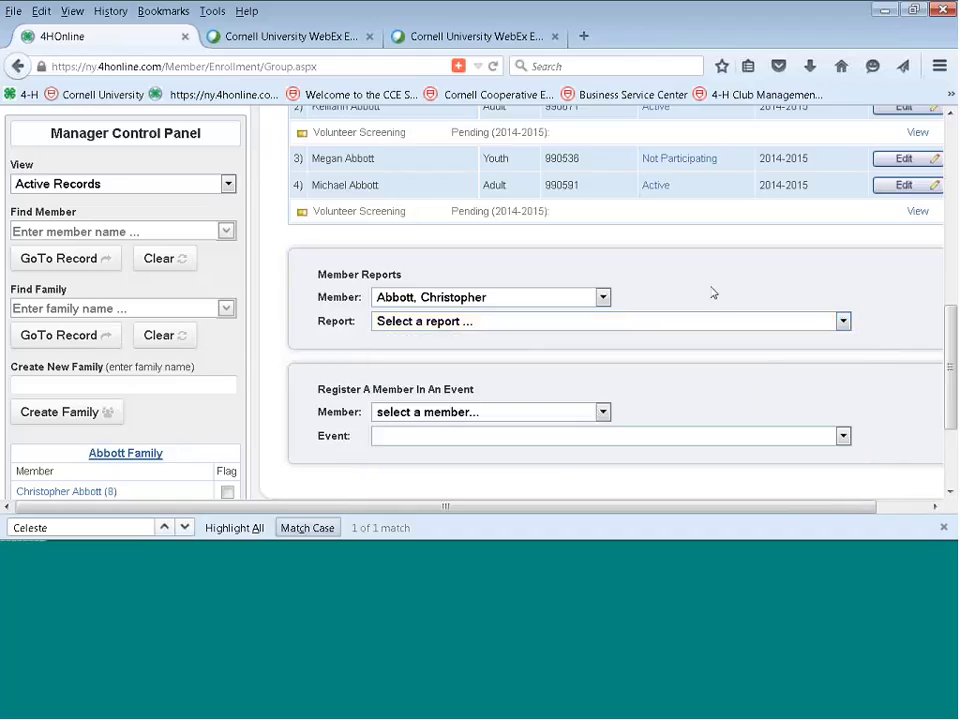
drag(953, 356, 925, 160)
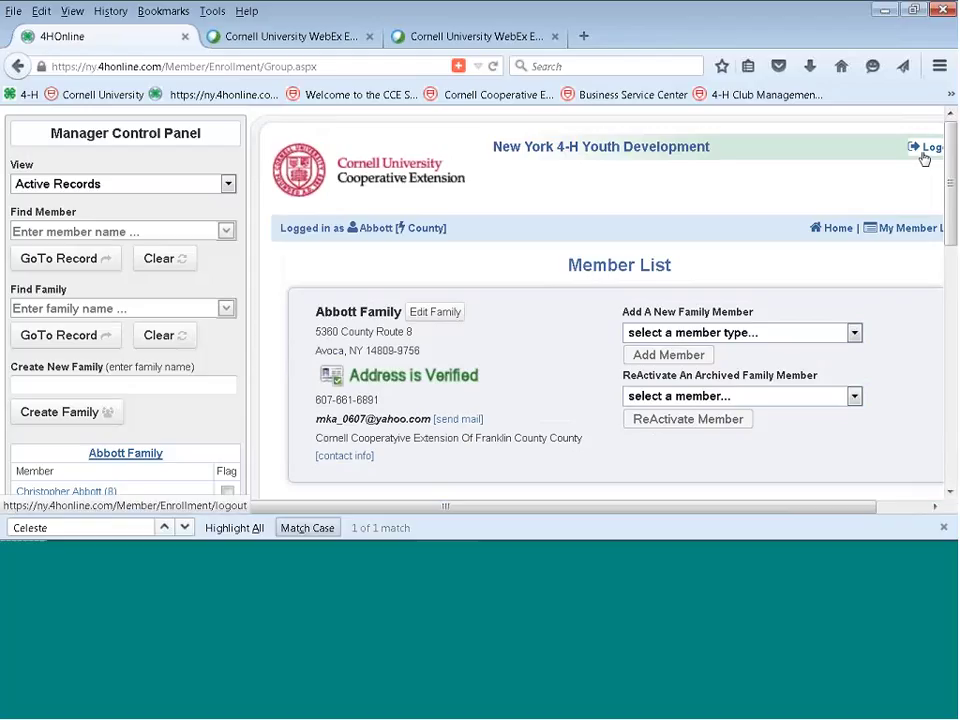
click(934, 506)
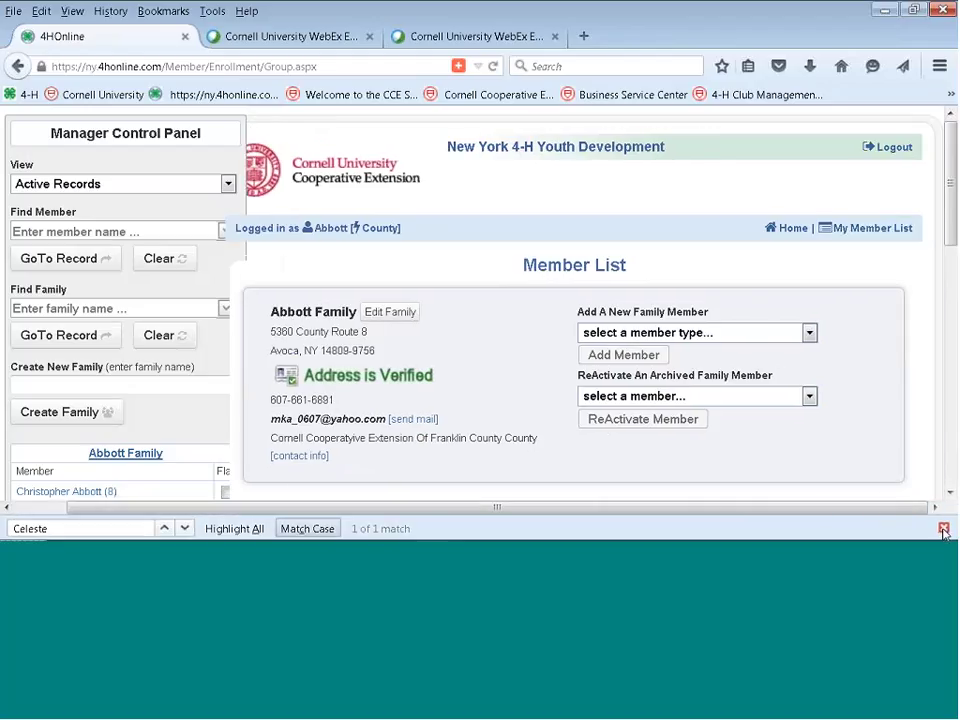
click(943, 528)
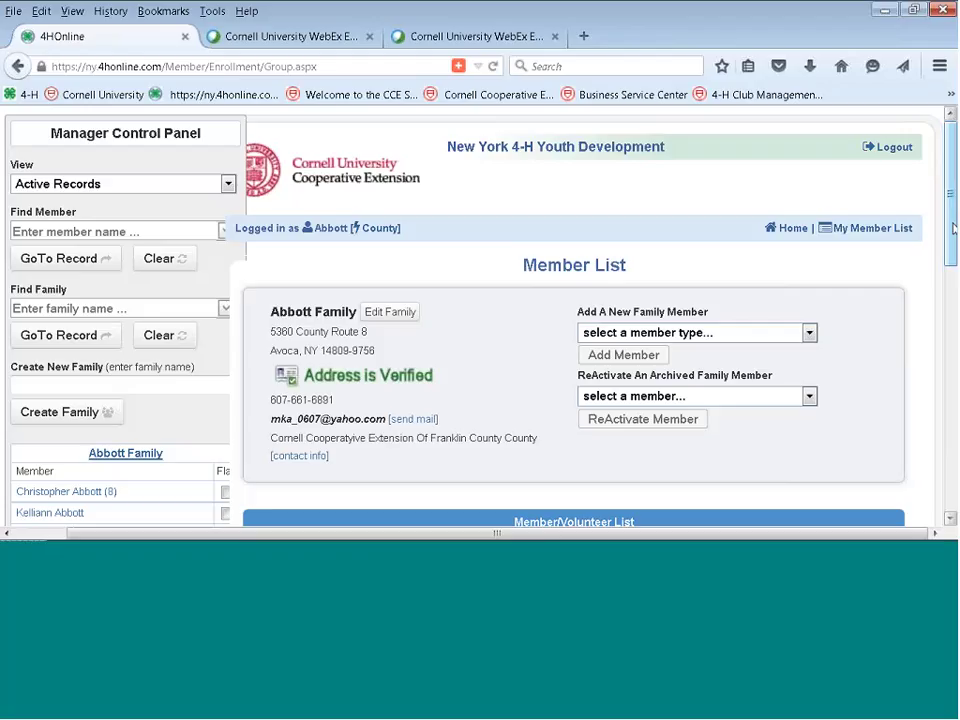
Review the family's Member List and home page, then return to the county manager dashboard.
scroll(953, 228, down, 5)
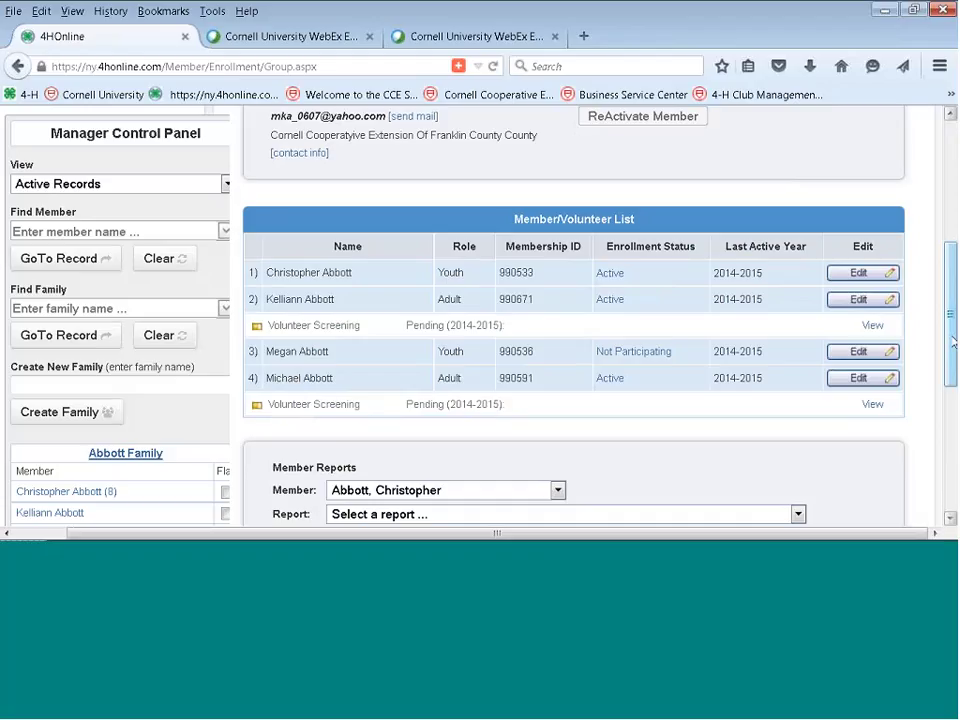
scroll(953, 343, down, 3)
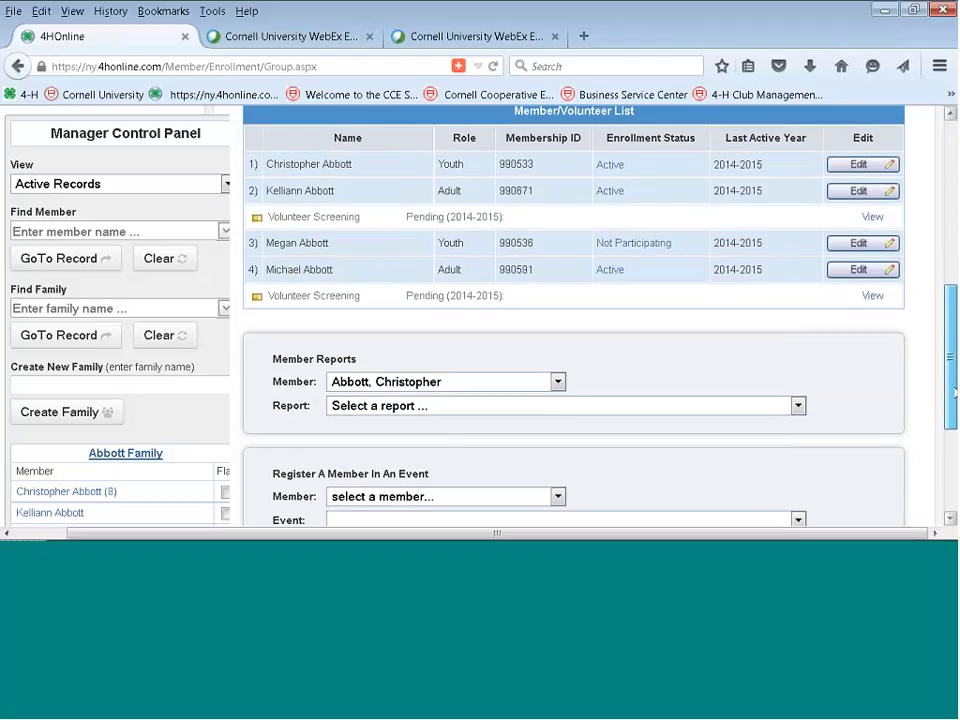
scroll(953, 453, down, 2)
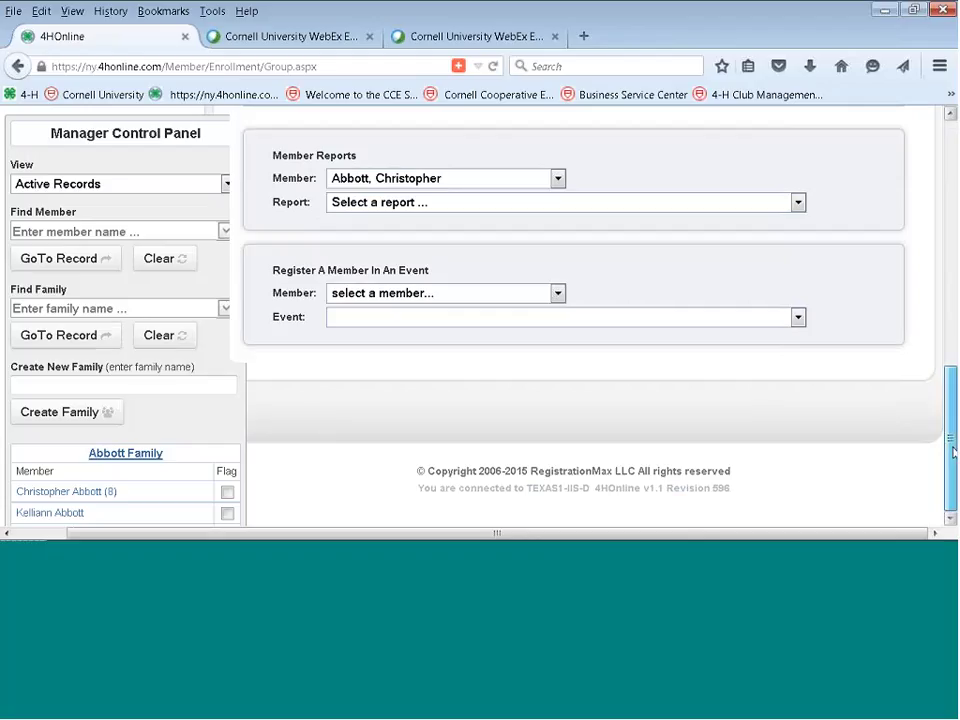
scroll(953, 453, up, 8)
scroll(953, 453, up, 2)
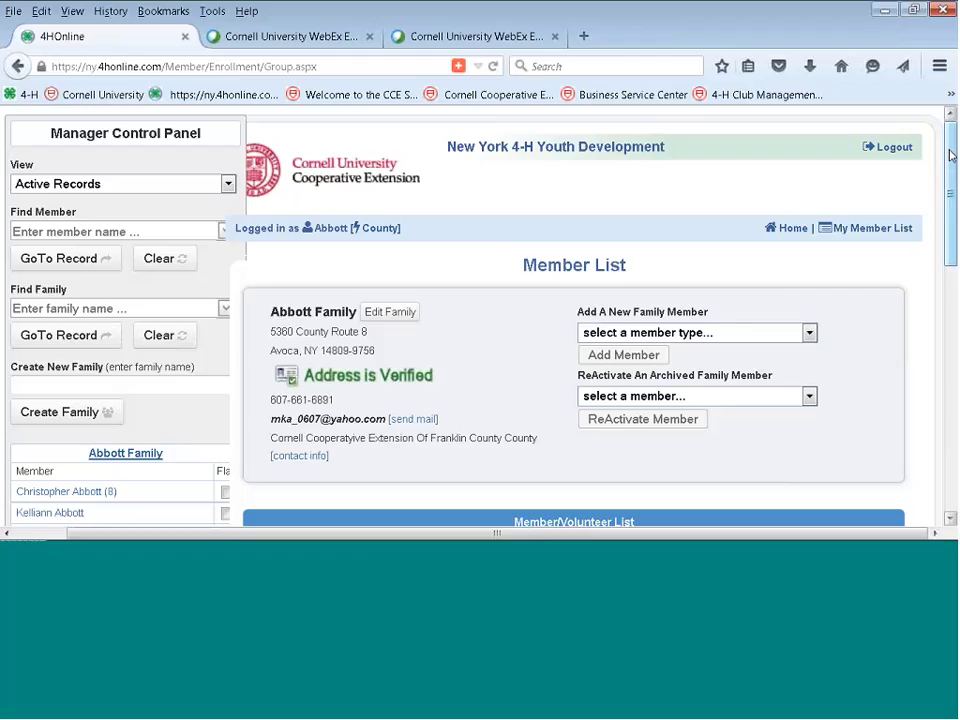
drag(951, 155, 953, 172)
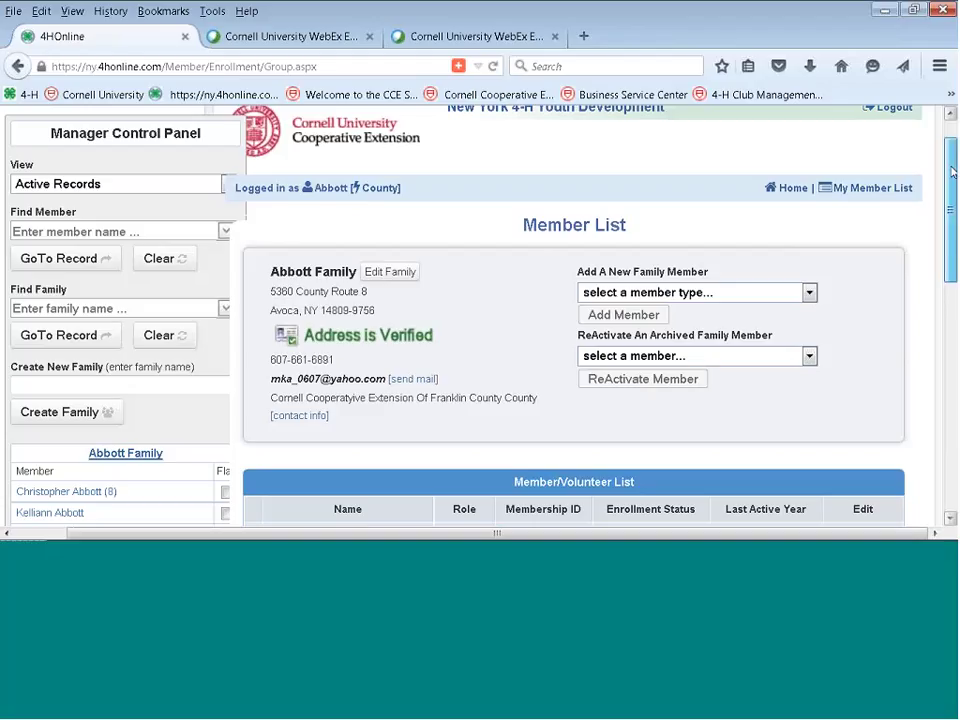
scroll(953, 172, down, 5)
scroll(574, 320, up, 5)
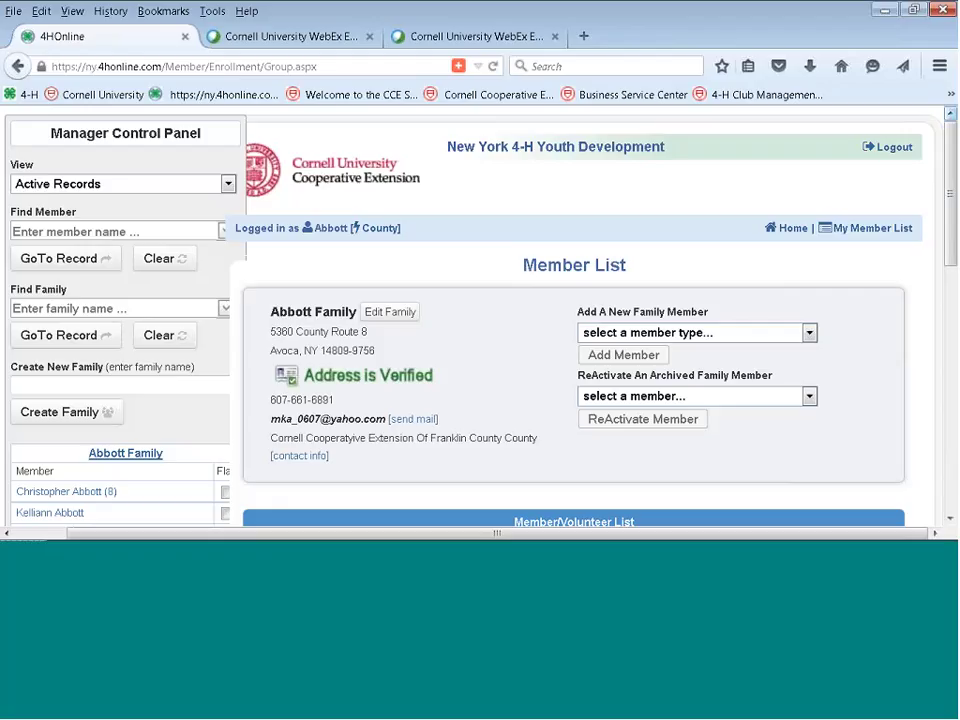
click(789, 231)
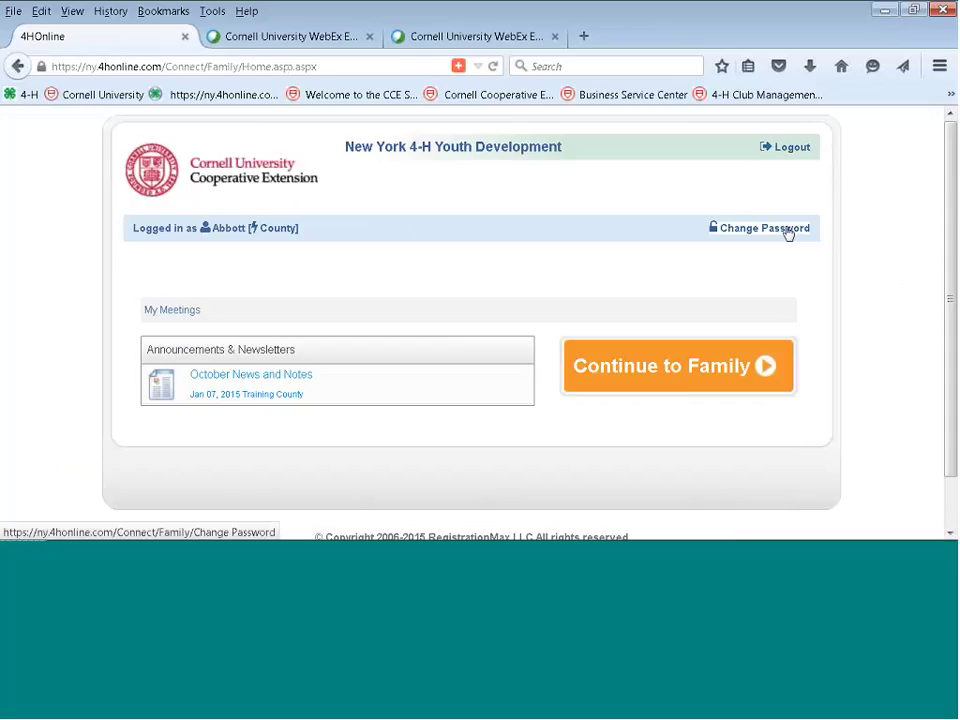
click(279, 229)
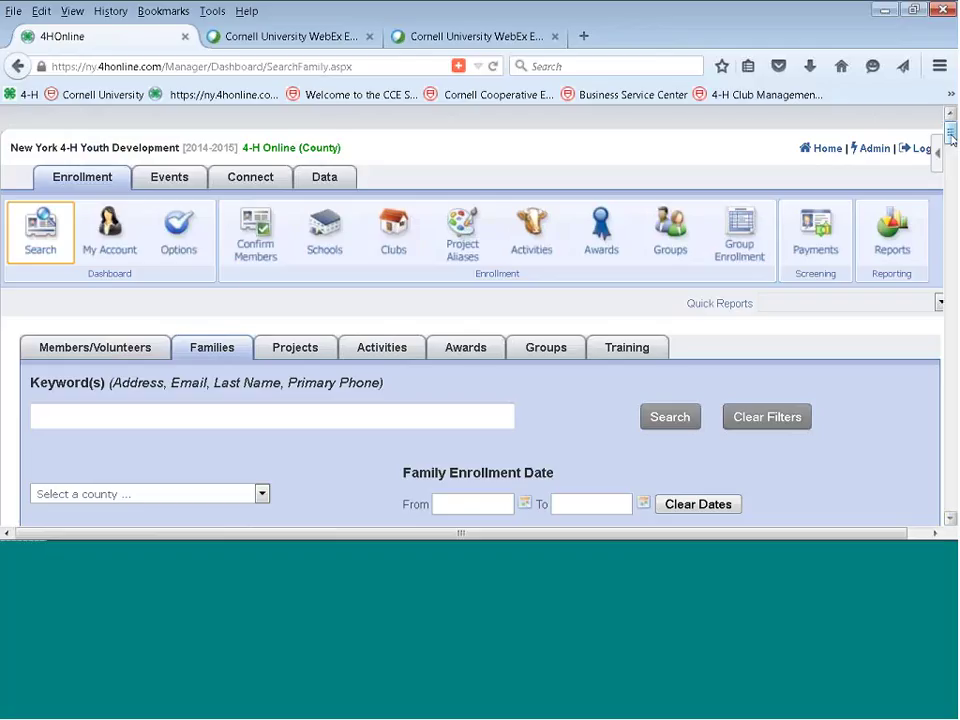
Switch to the Members/Volunteers search and log in as an adult volunteer.
click(83, 350)
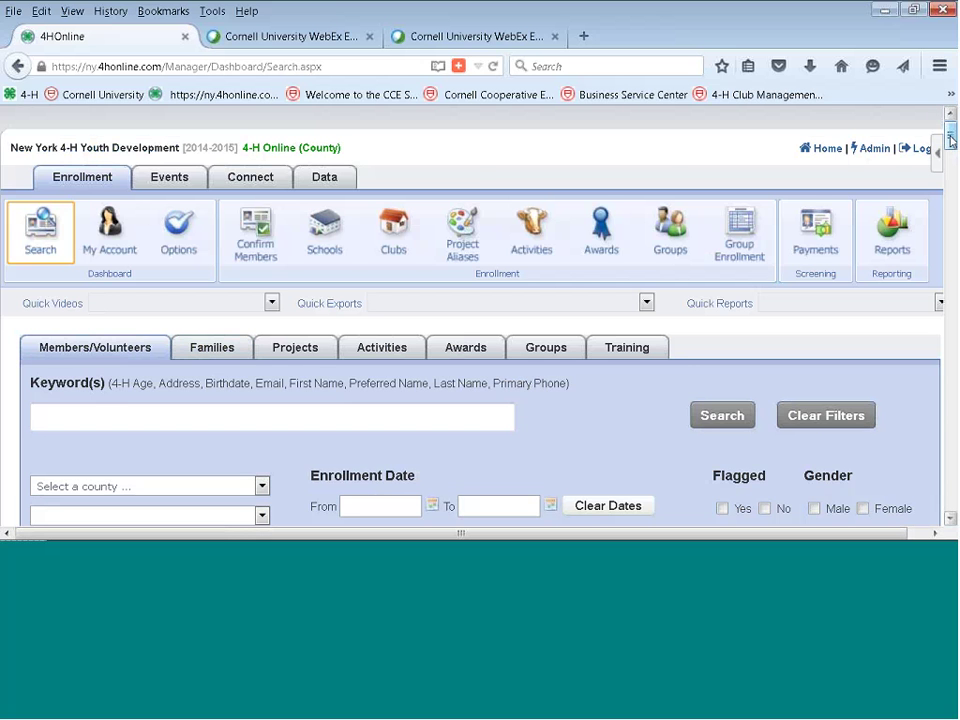
drag(951, 138, 951, 216)
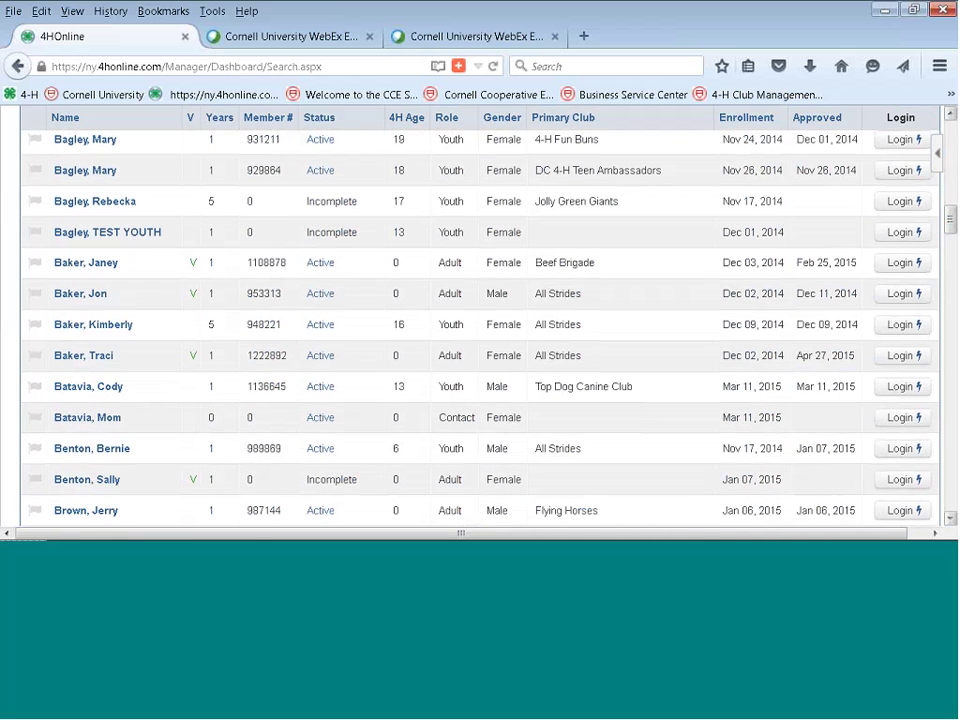
click(893, 297)
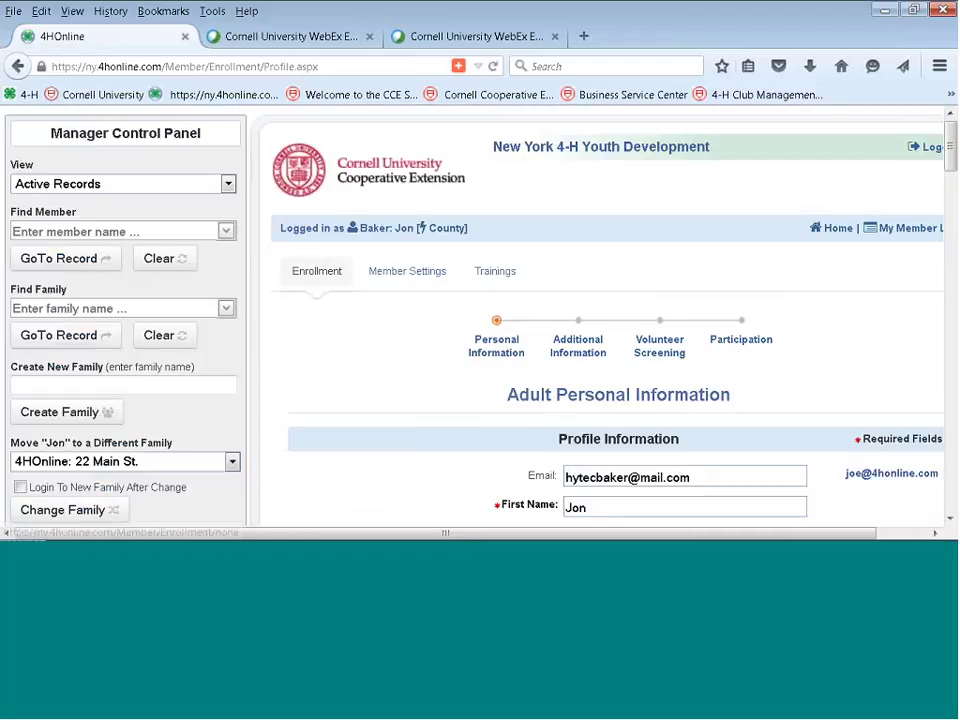
Check the volunteer's Participation club list, then return to the county manager dashboard.
click(742, 345)
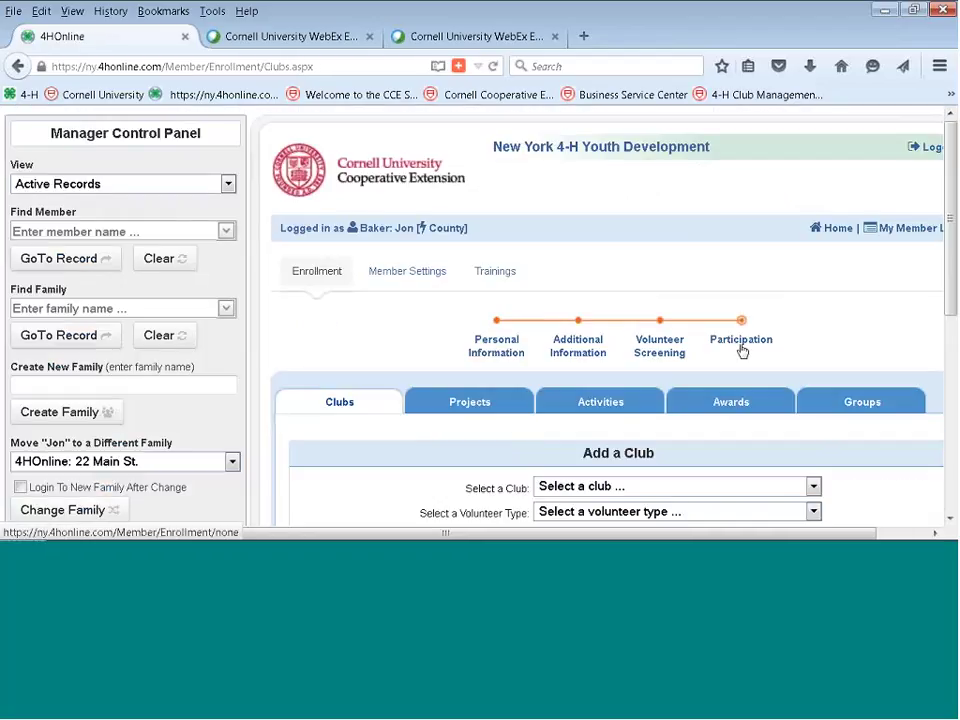
scroll(608, 320, down, 5)
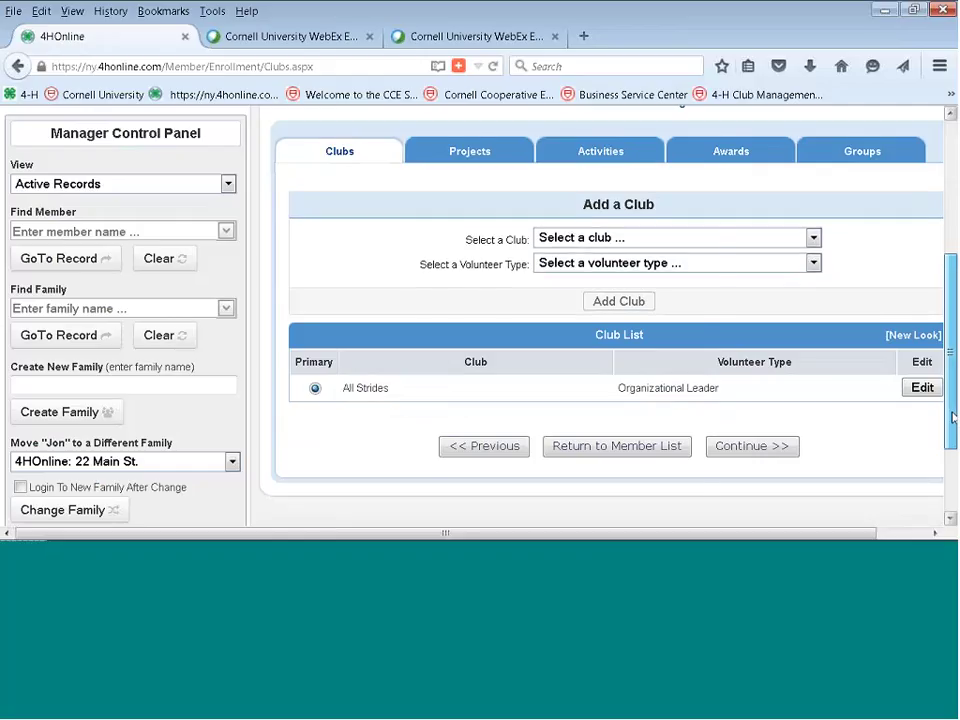
drag(952, 418, 952, 305)
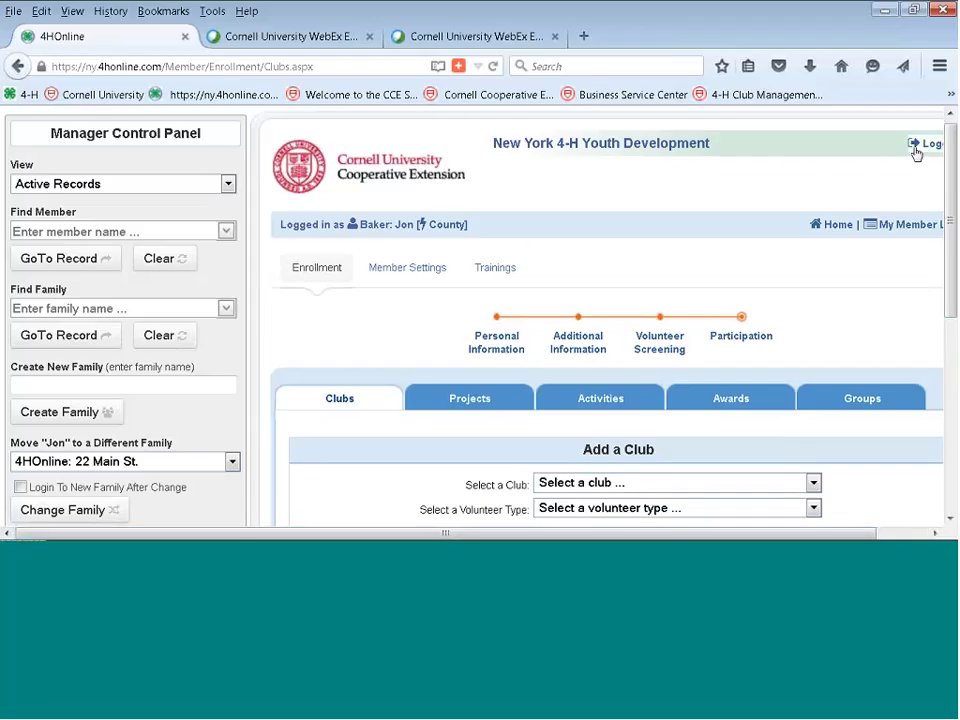
scroll(917, 150, down, 2)
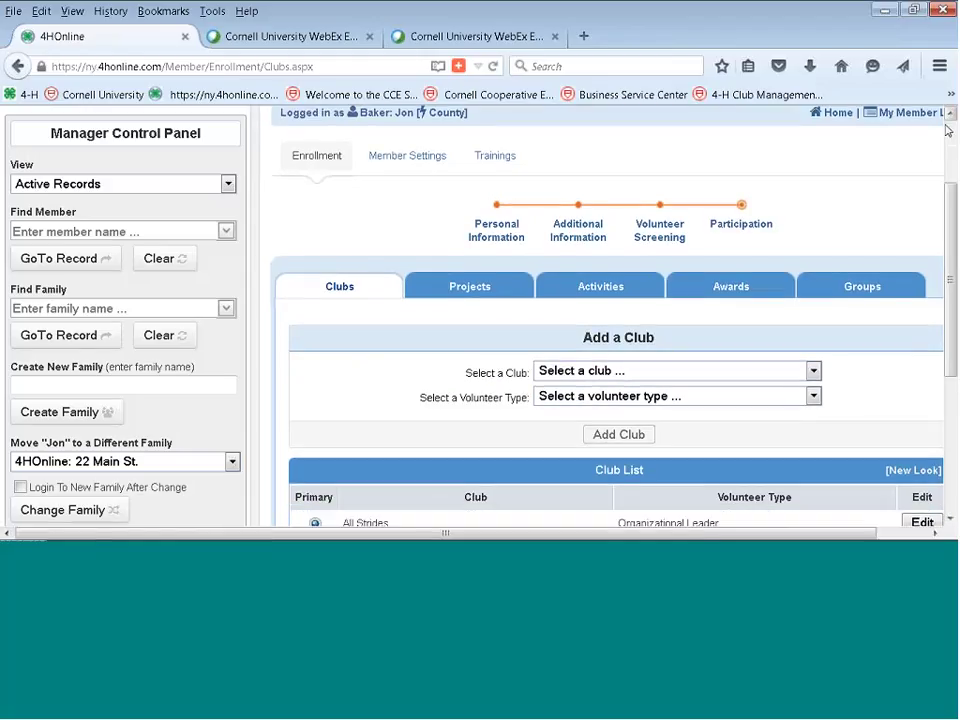
scroll(455, 235, up, 2)
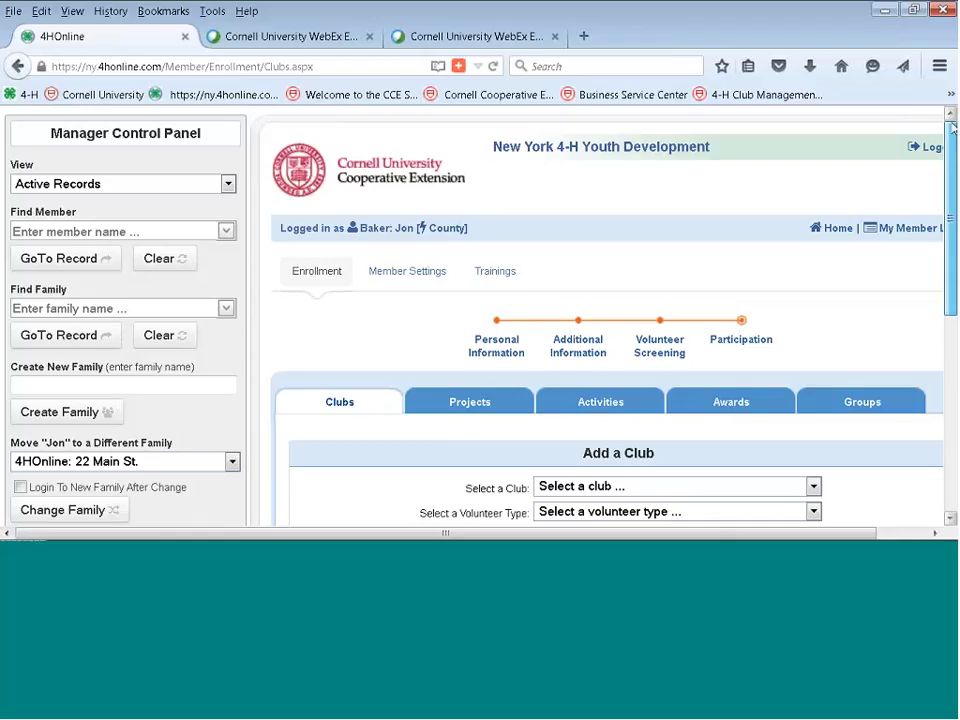
click(455, 232)
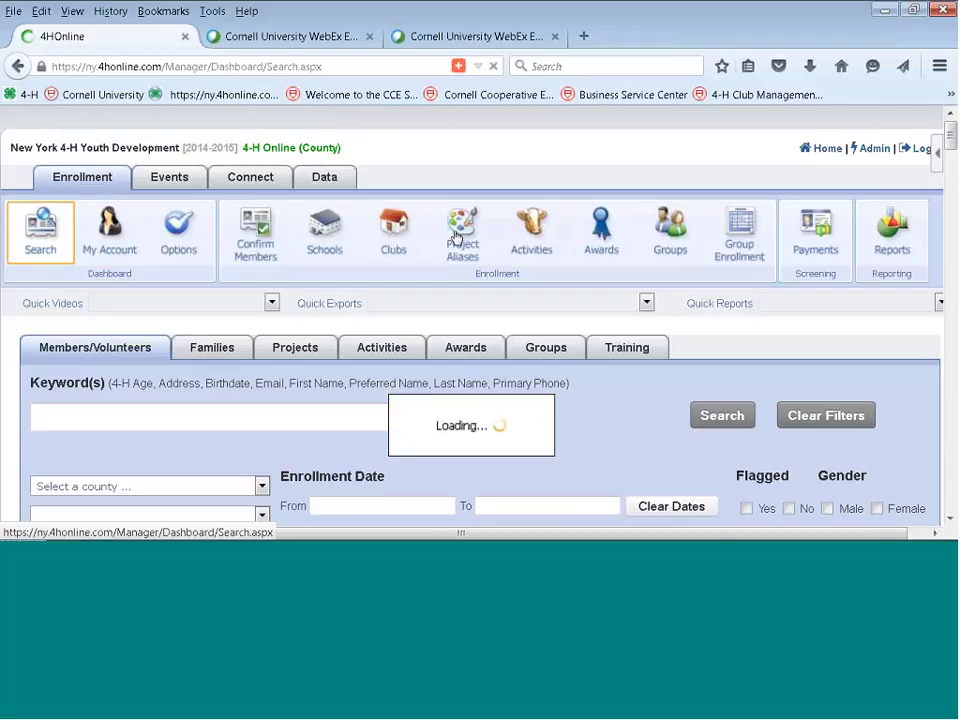
Switch to the Families search and log in to a family's account from the results.
click(212, 352)
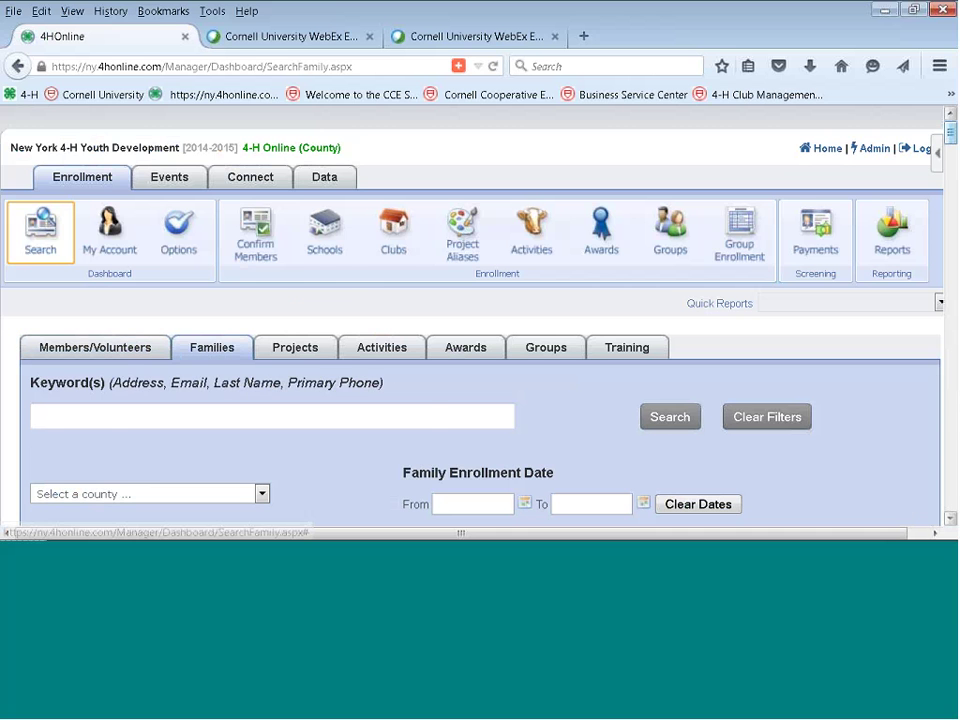
scroll(480, 320, down, 10)
scroll(900, 270, down, 1)
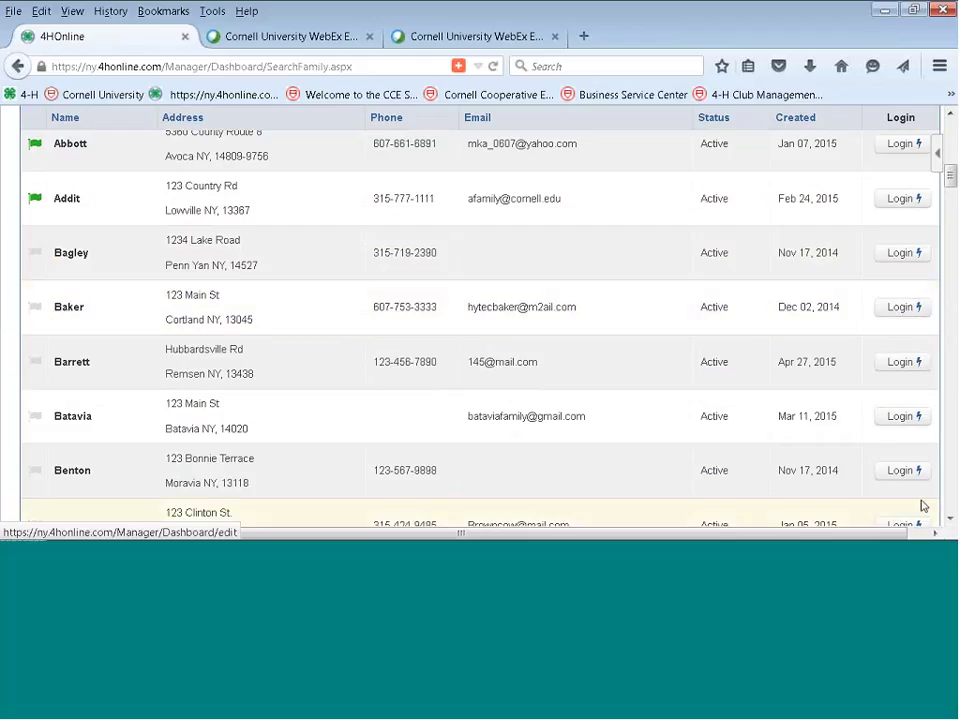
click(935, 533)
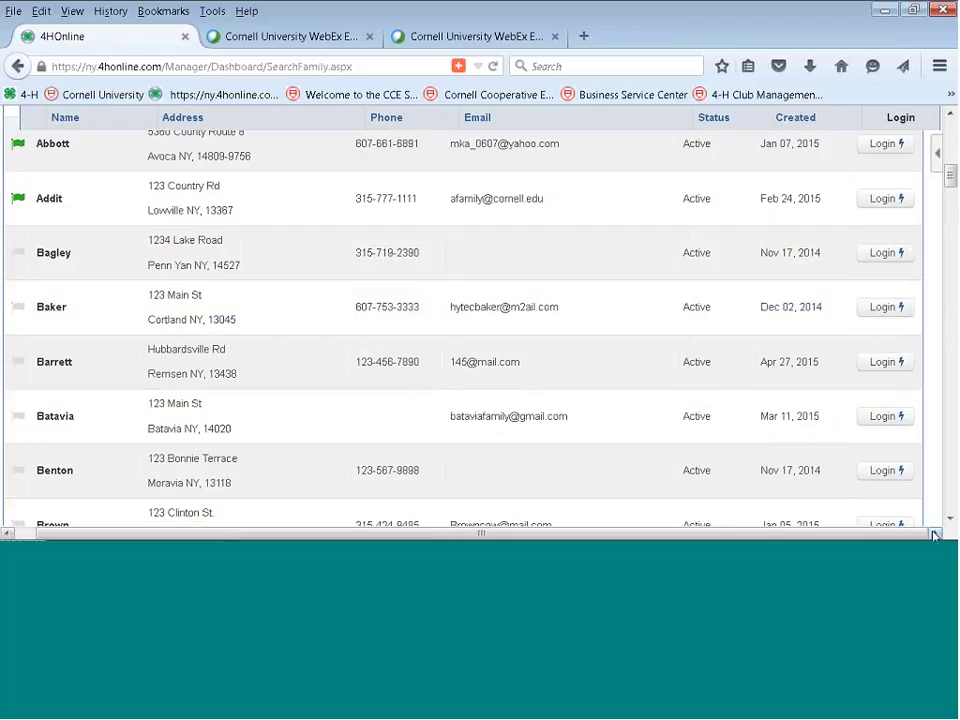
click(883, 314)
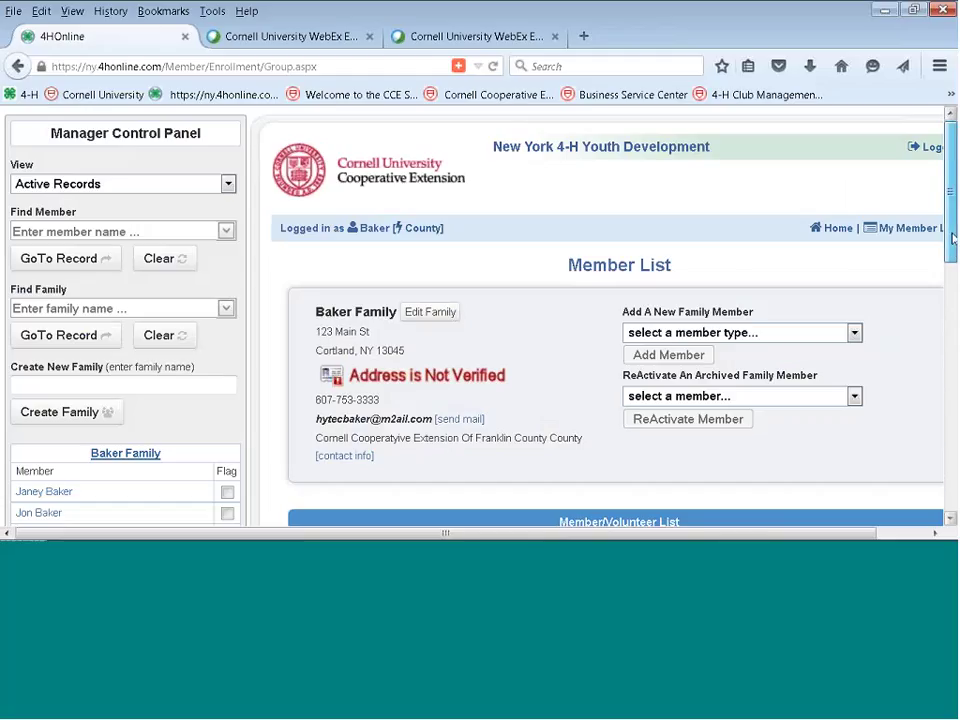
scroll(883, 318, down, 3)
scroll(640, 287, up, 1)
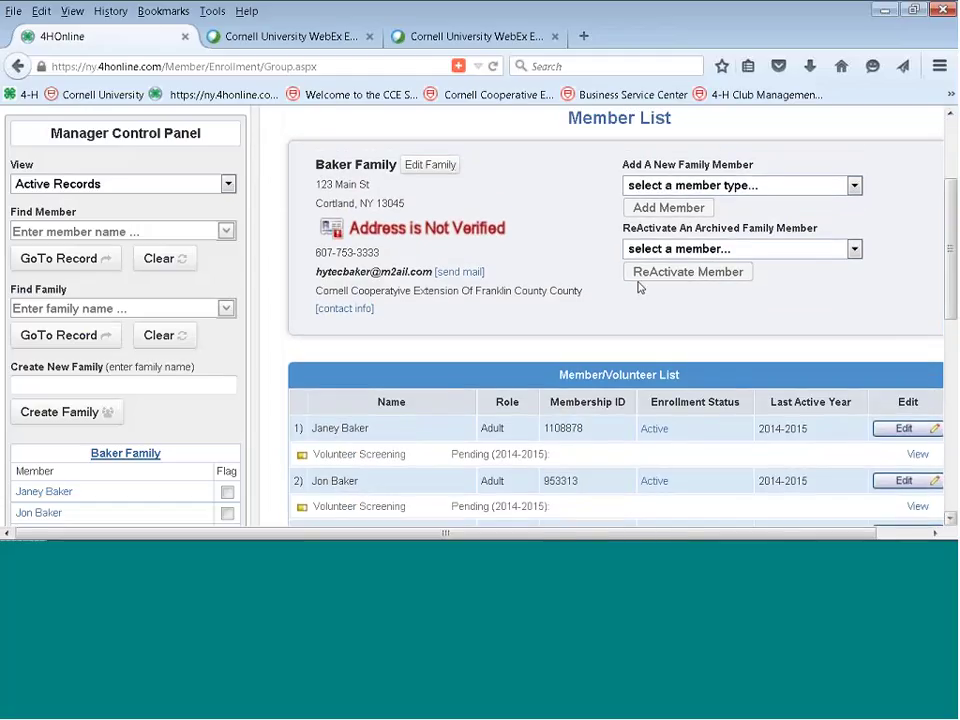
Open the family's profile information and look through its fields, including the family email.
click(440, 165)
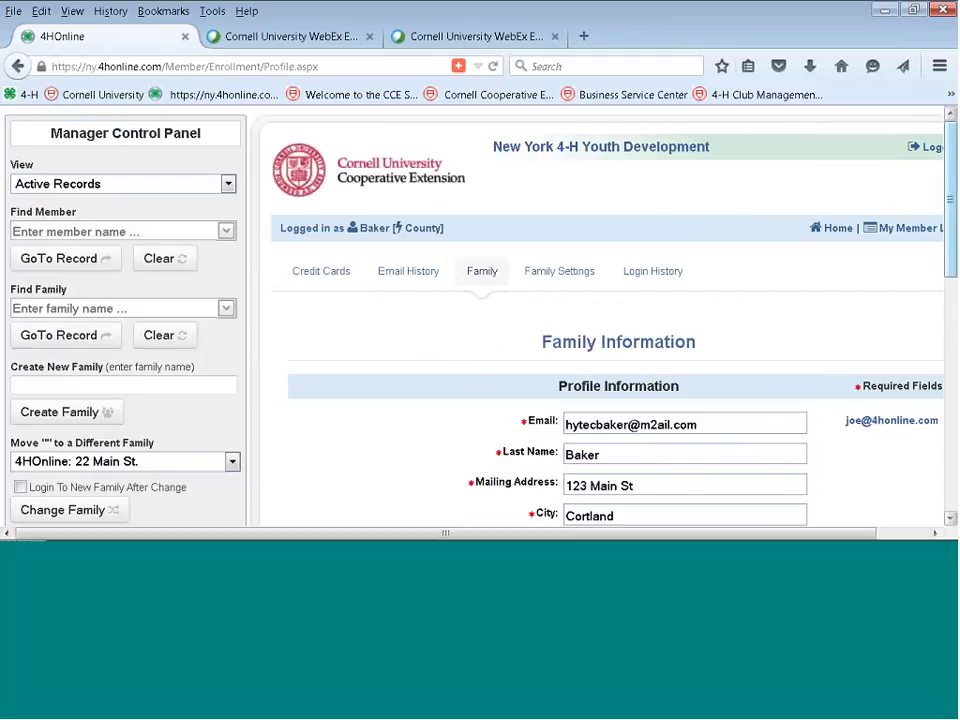
scroll(869, 404, down, 8)
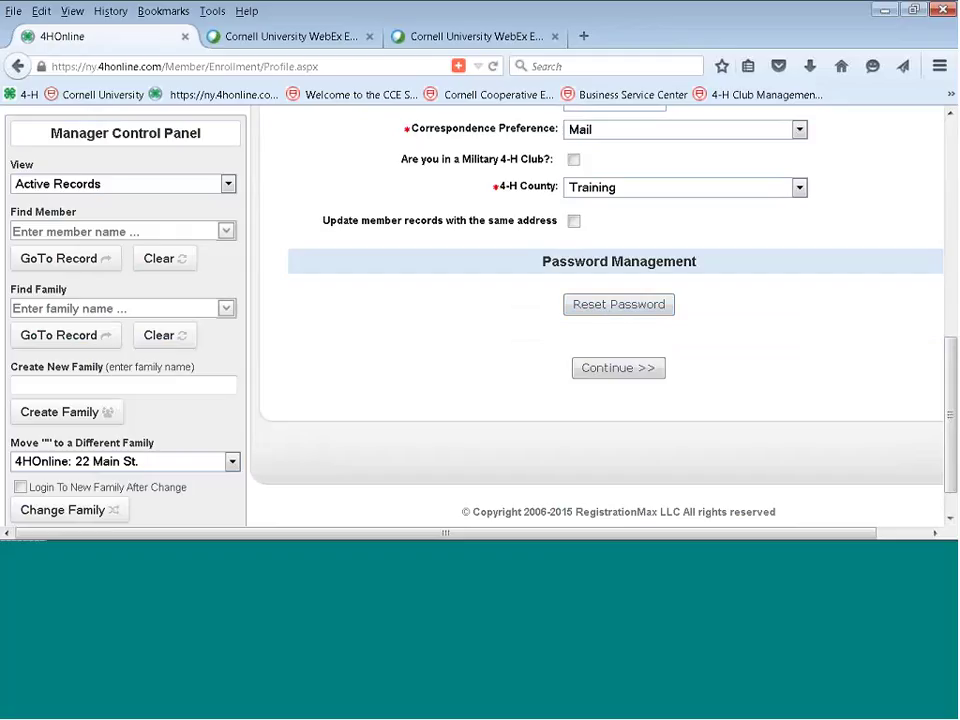
drag(953, 368, 955, 219)
click(707, 237)
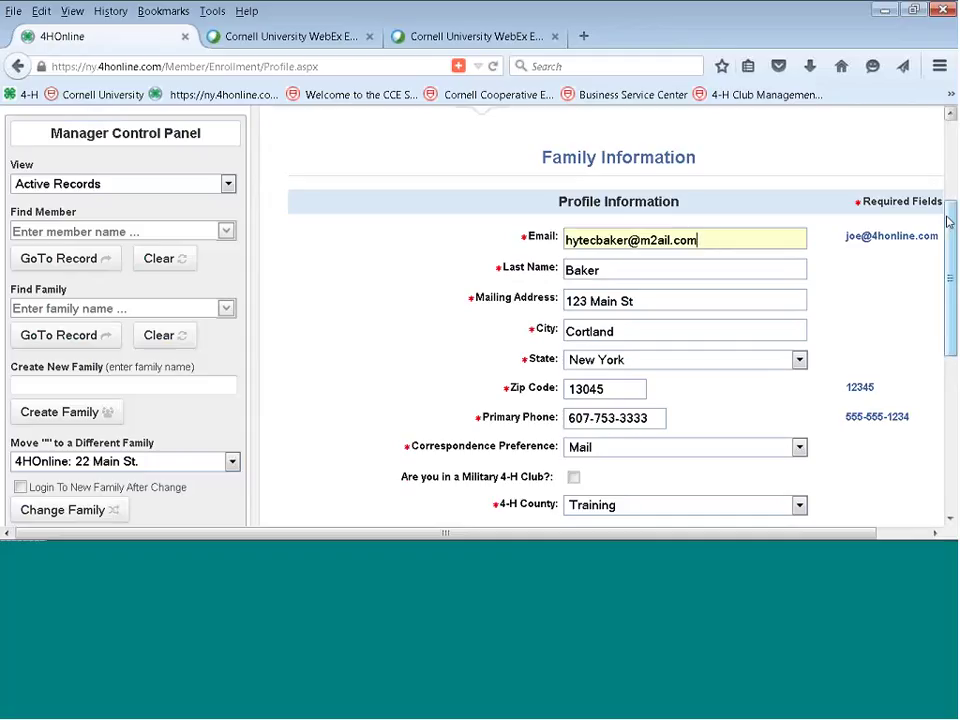
scroll(949, 214, down, 2)
scroll(600, 320, down, 5)
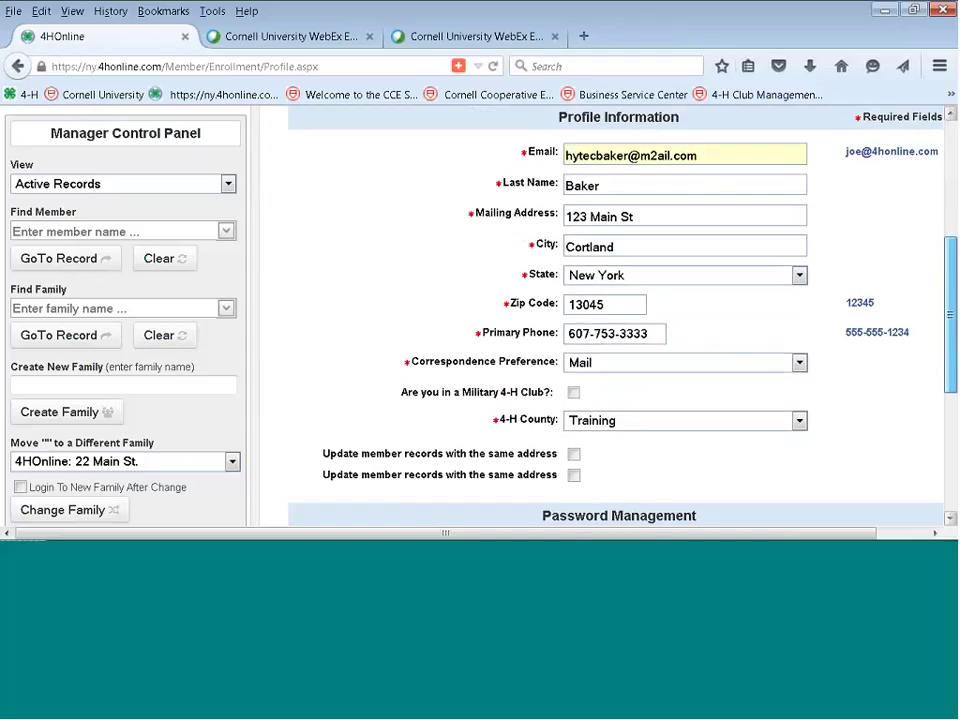
scroll(600, 320, down, 1)
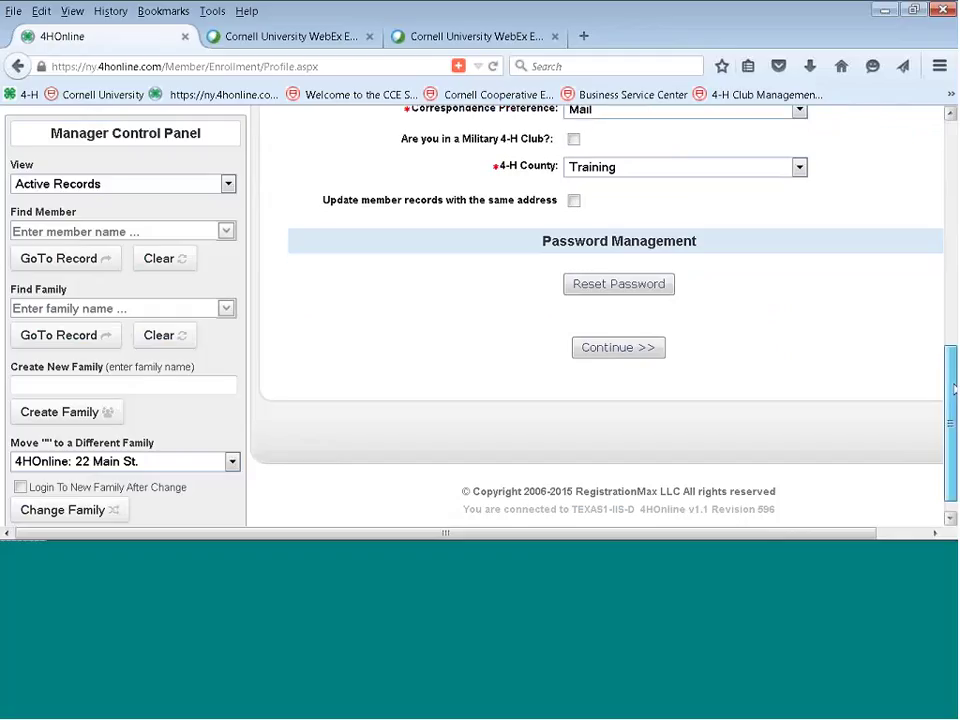
scroll(953, 365, up, 1)
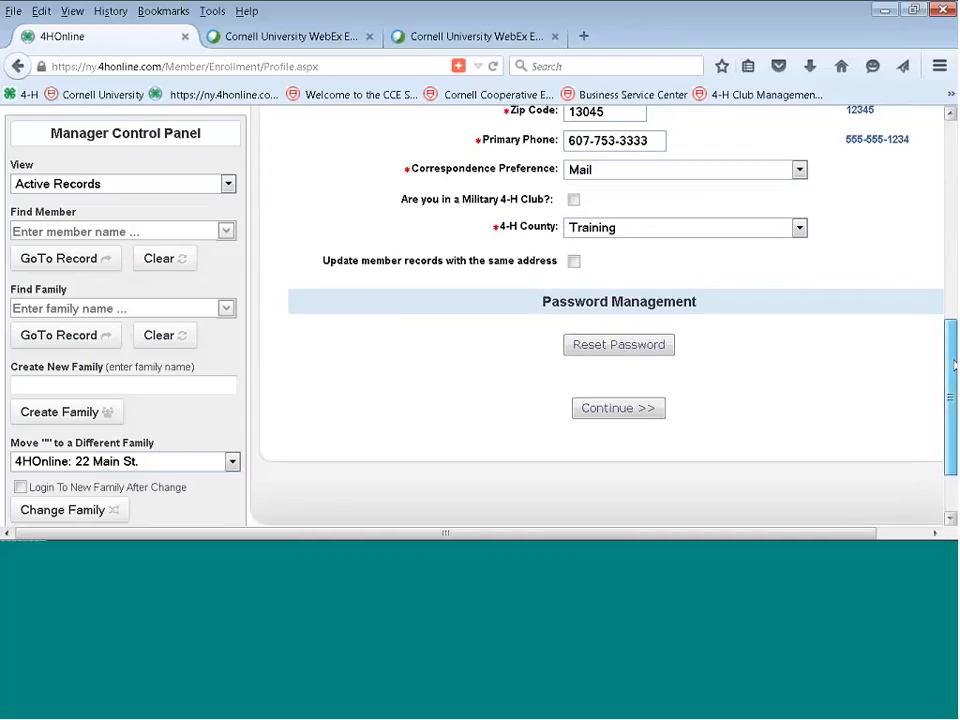
scroll(953, 365, up, 1)
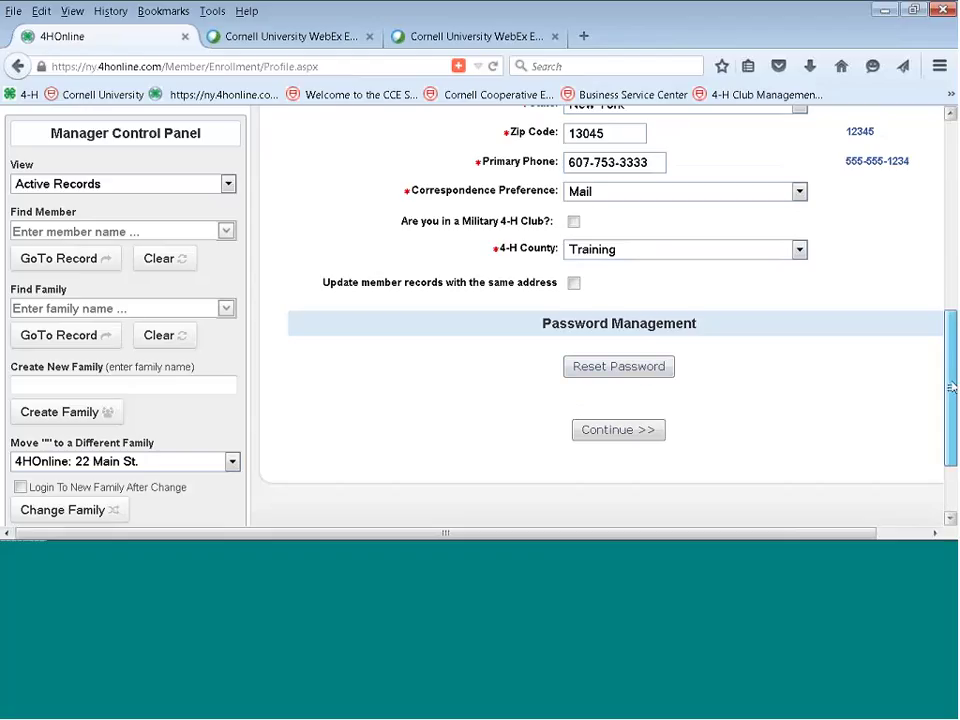
Visit the family's home page, then go back to the manager dashboard.
drag(952, 385, 952, 160)
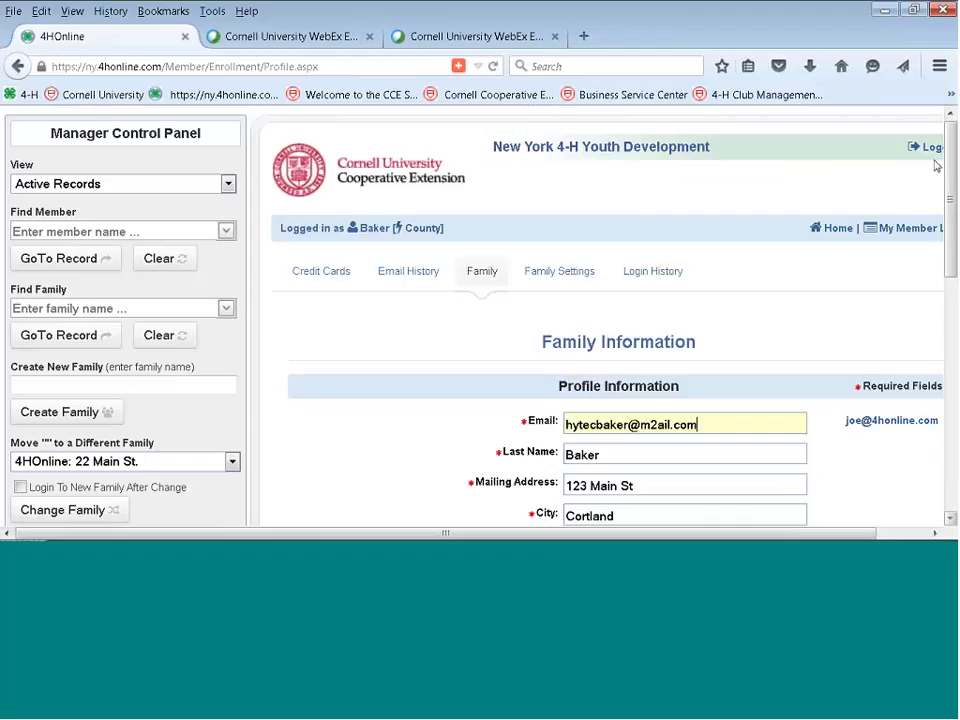
click(840, 228)
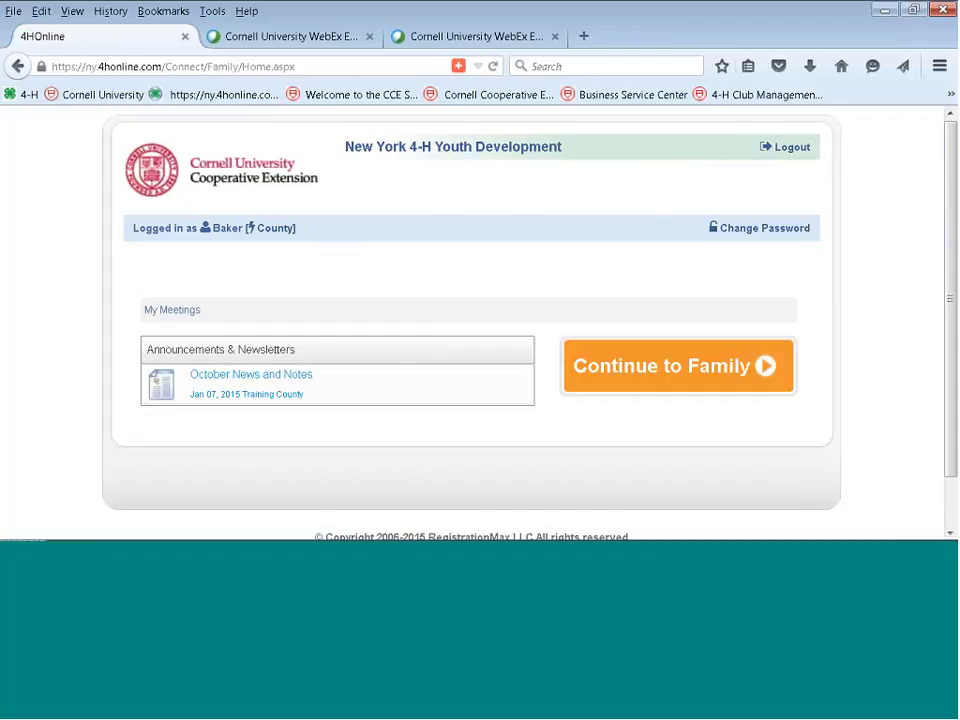
click(267, 233)
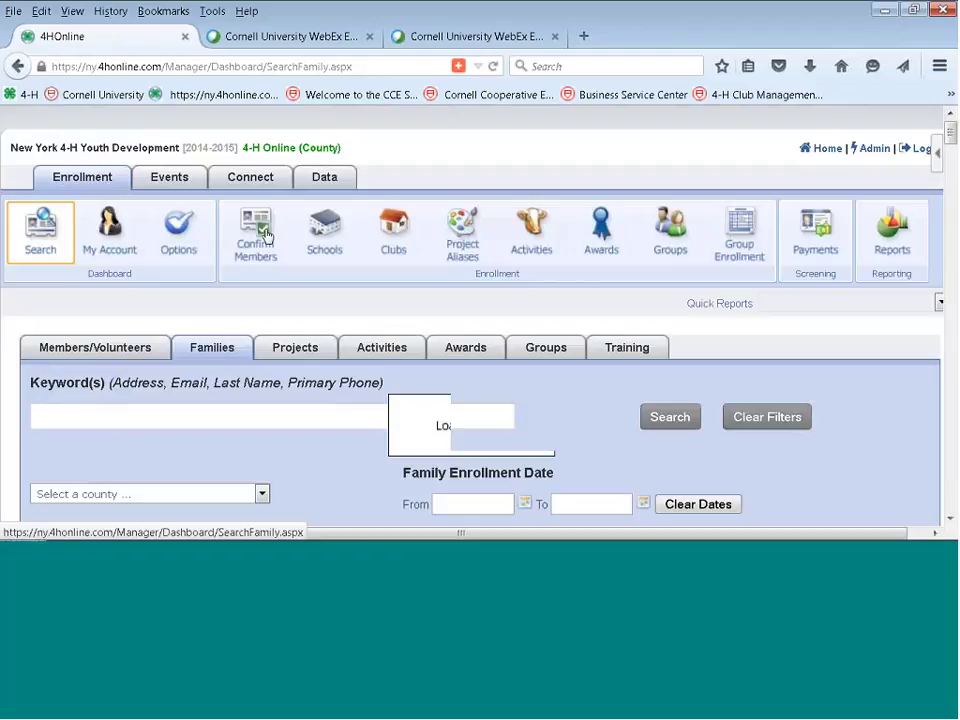
Open the Clubs list from Enrollment and scroll down to see 4-H Fun Buns and All Strides.
click(396, 230)
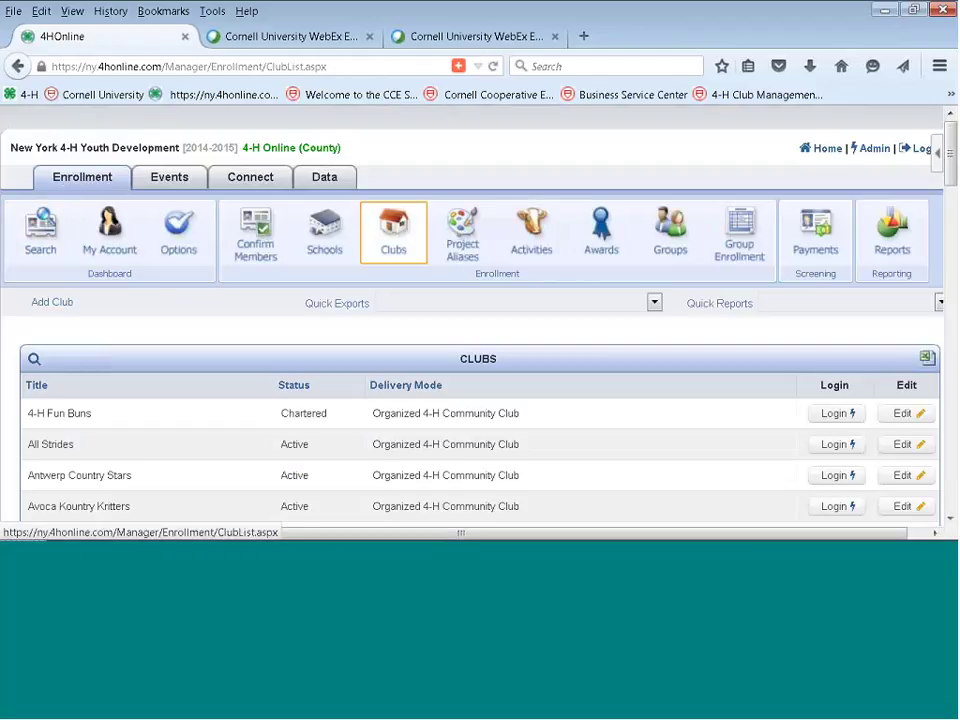
scroll(917, 263, down, 3)
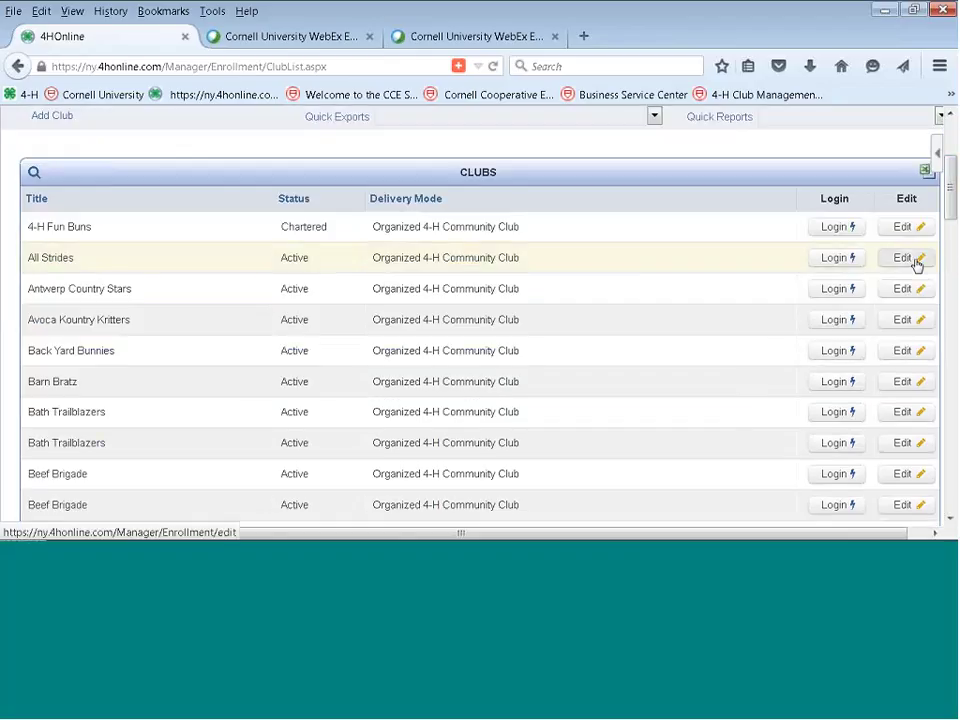
Edit All Strides, giving the second Organizational Leader Allow Member Management and Allow Login.
click(897, 262)
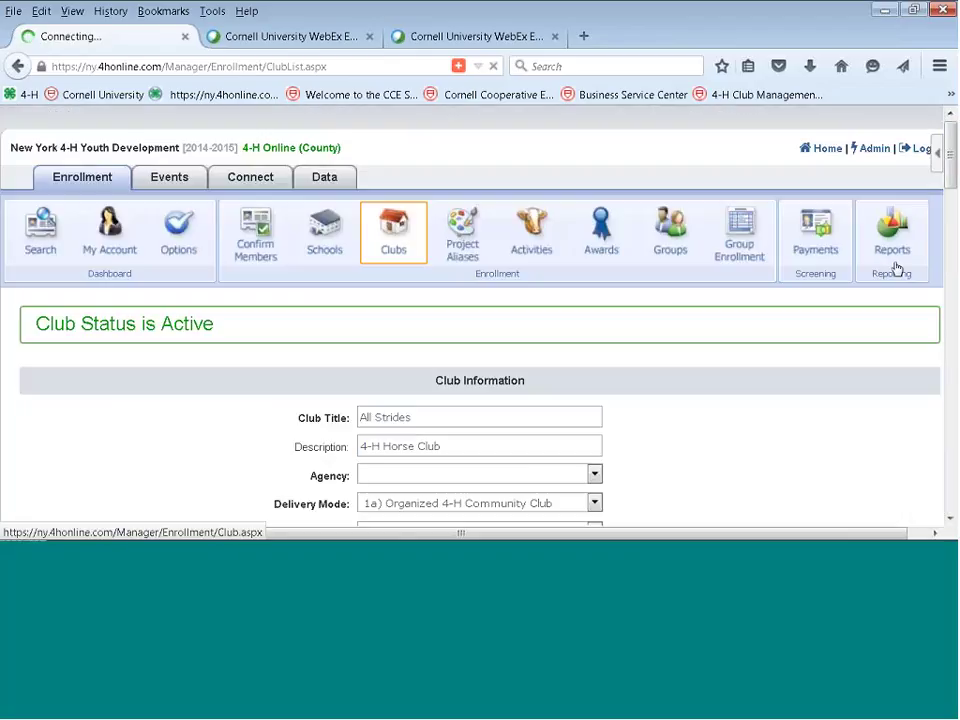
scroll(897, 268, down, 15)
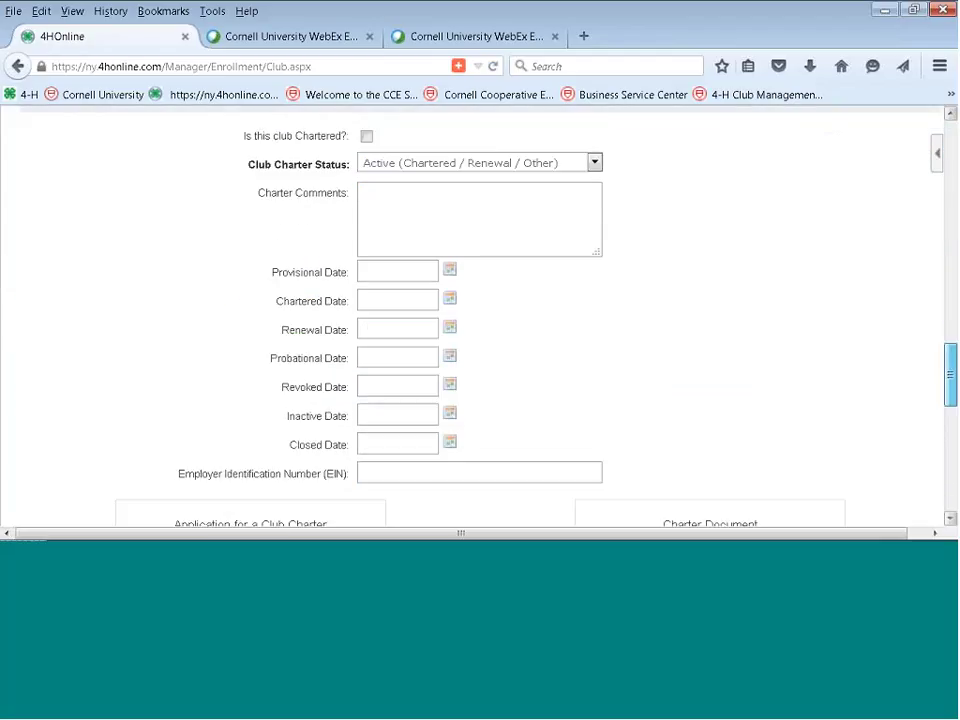
scroll(480, 320, down, 2)
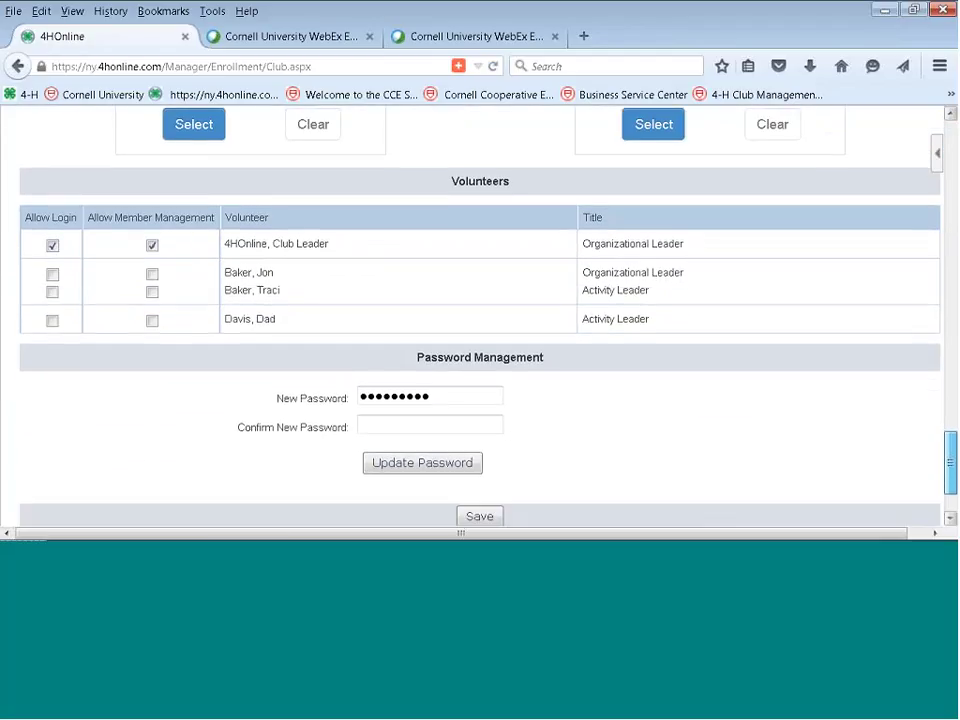
click(152, 264)
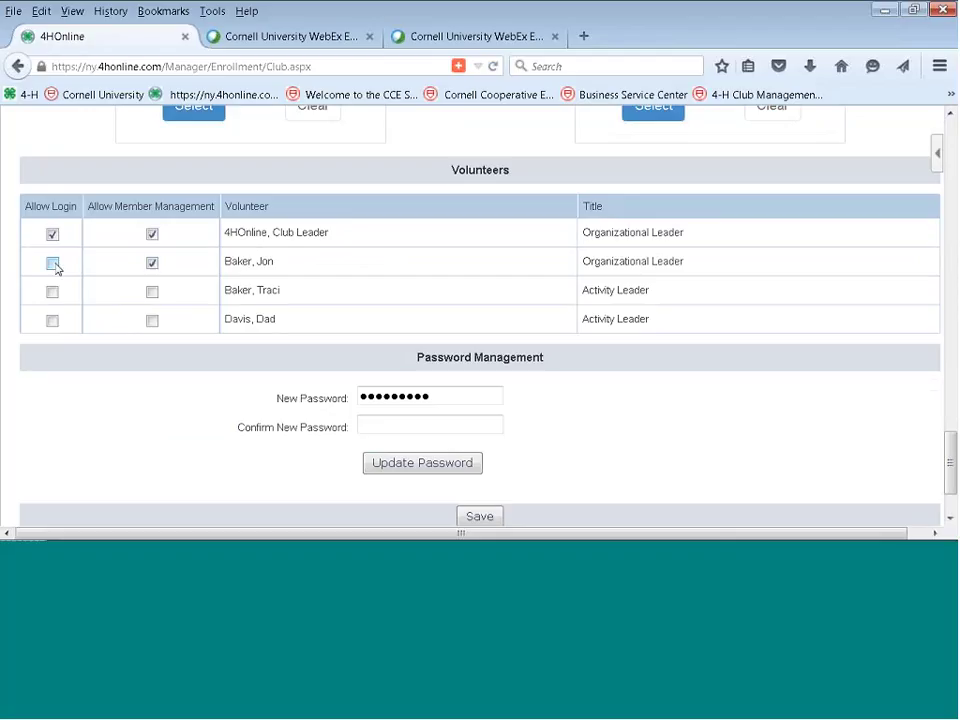
click(53, 264)
Clear the new and confirmation password fields and save the club.
drag(459, 393, 308, 383)
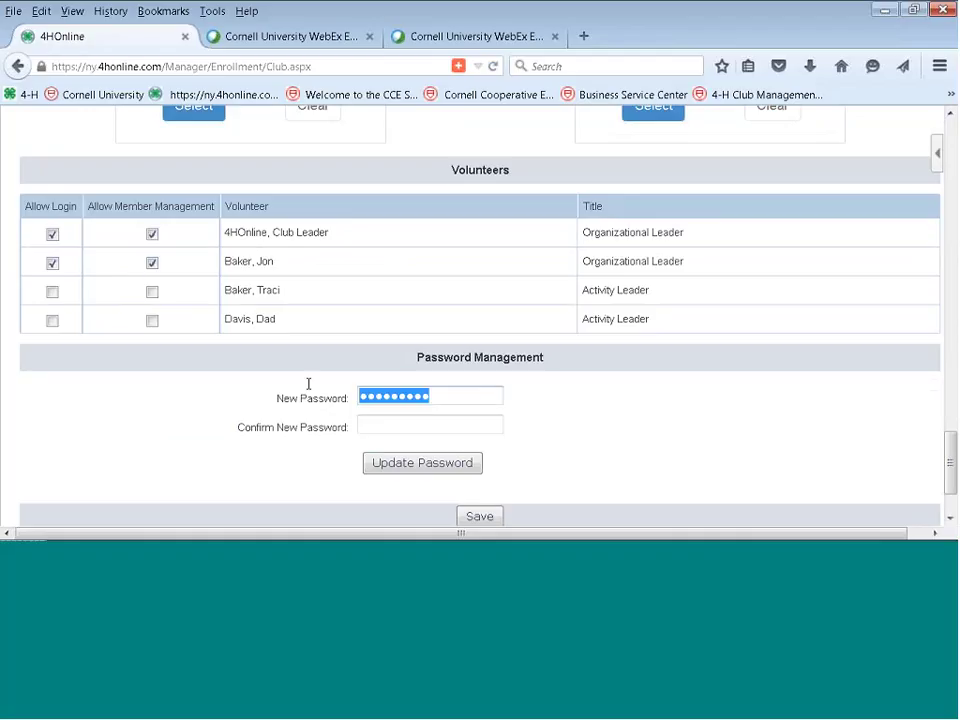
text(•••)
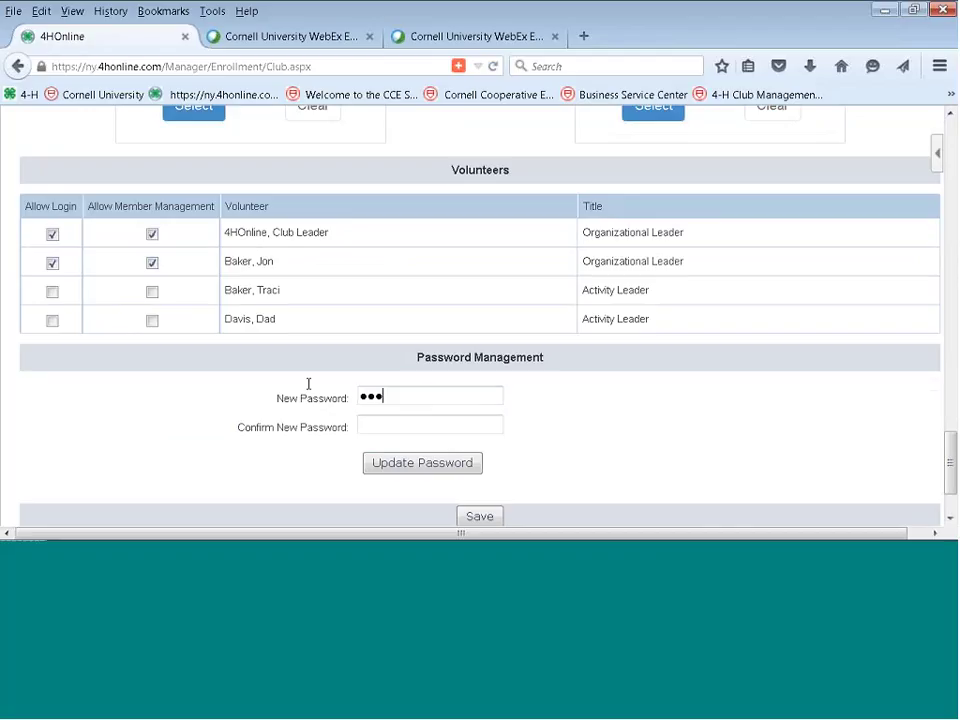
text(••••••)
text(•••)
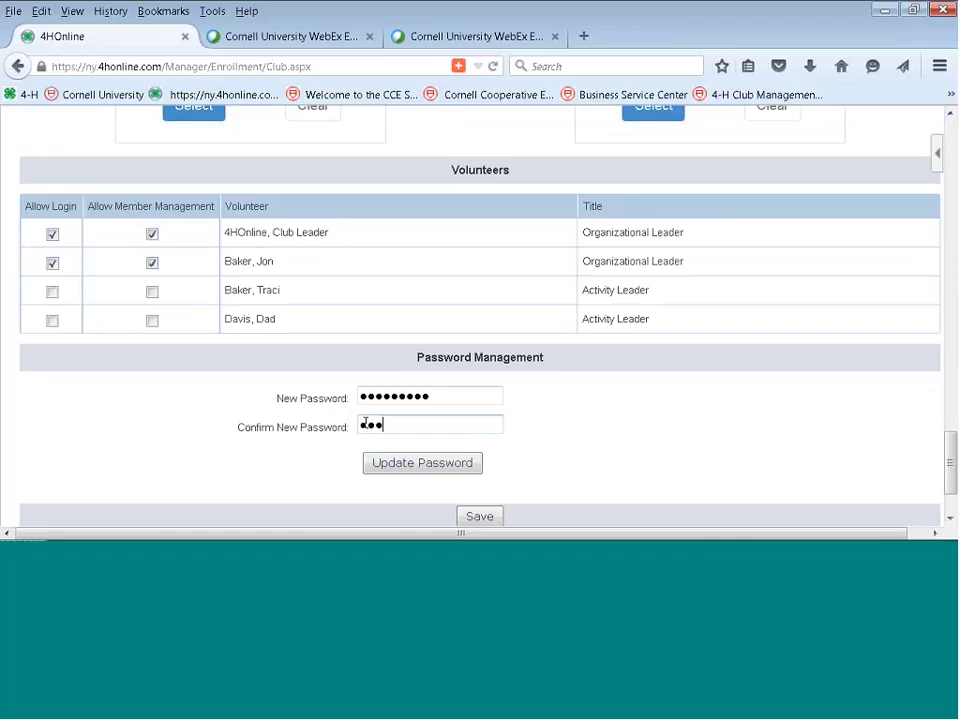
key(BackSpace)
key(BackSpace)
text(•••••••••)
drag(423, 429, 335, 421)
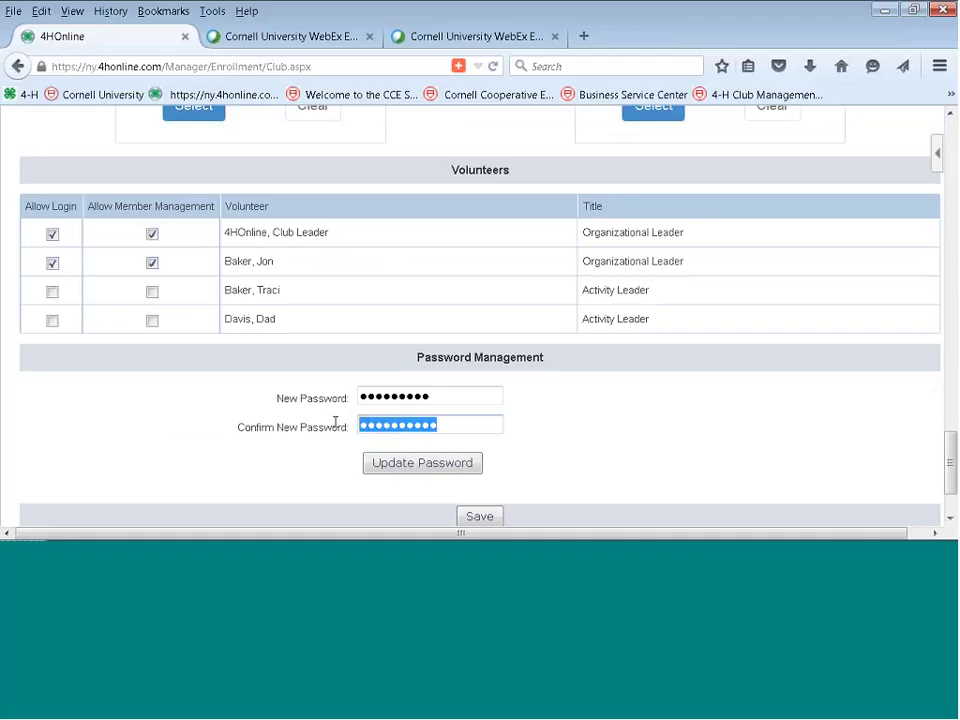
key(BackSpace)
drag(428, 398, 320, 394)
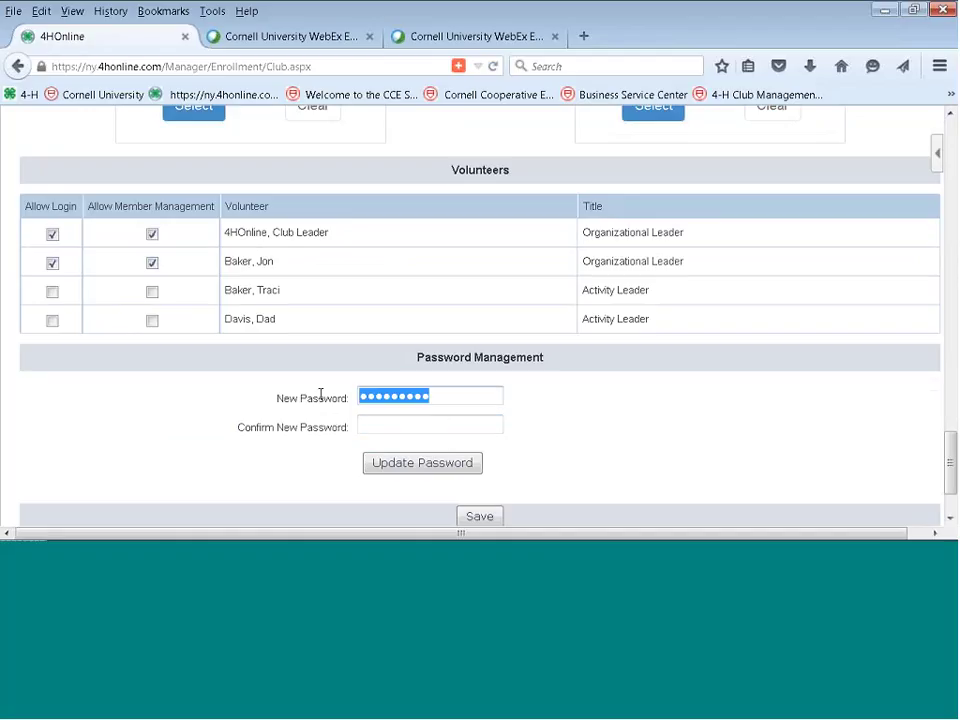
key(BackSpace)
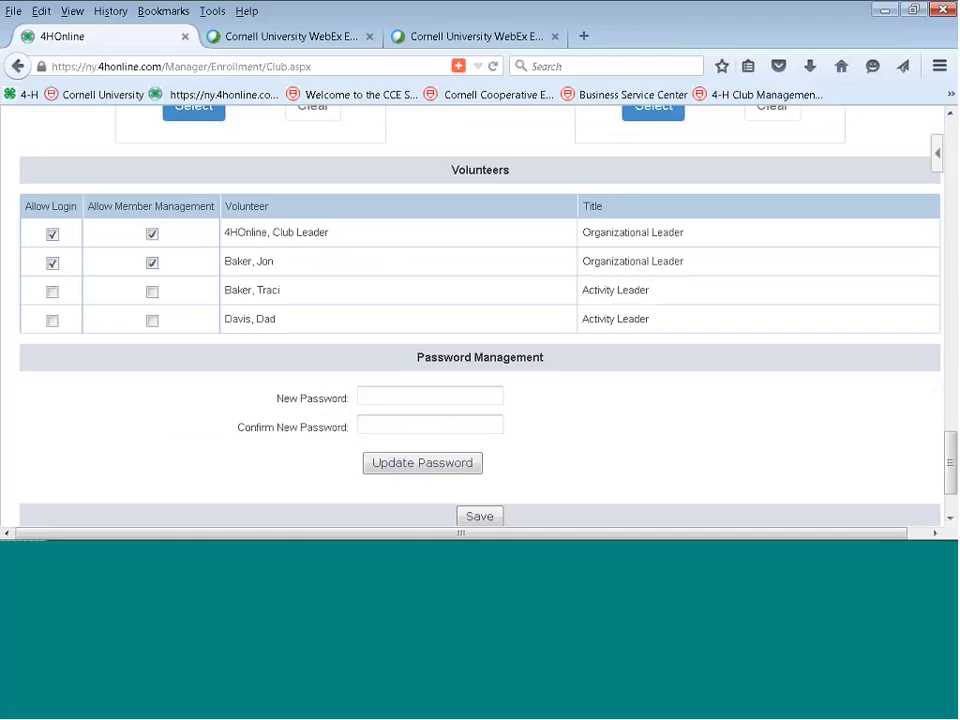
triple_click(80, 263)
key(shift+Down)
key(shift+Down)
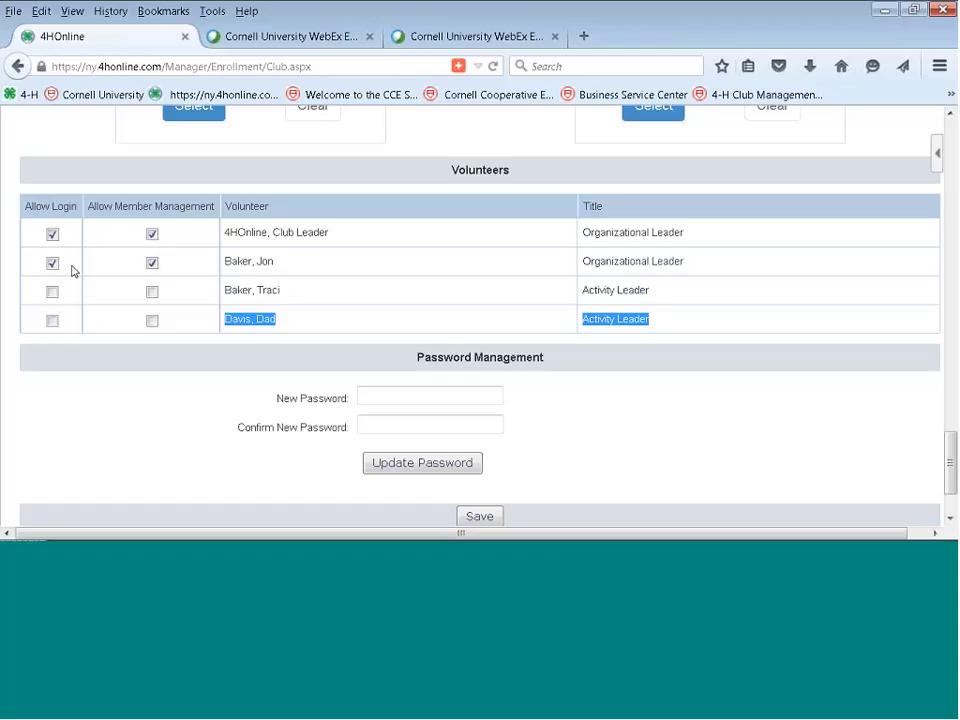
click(72, 270)
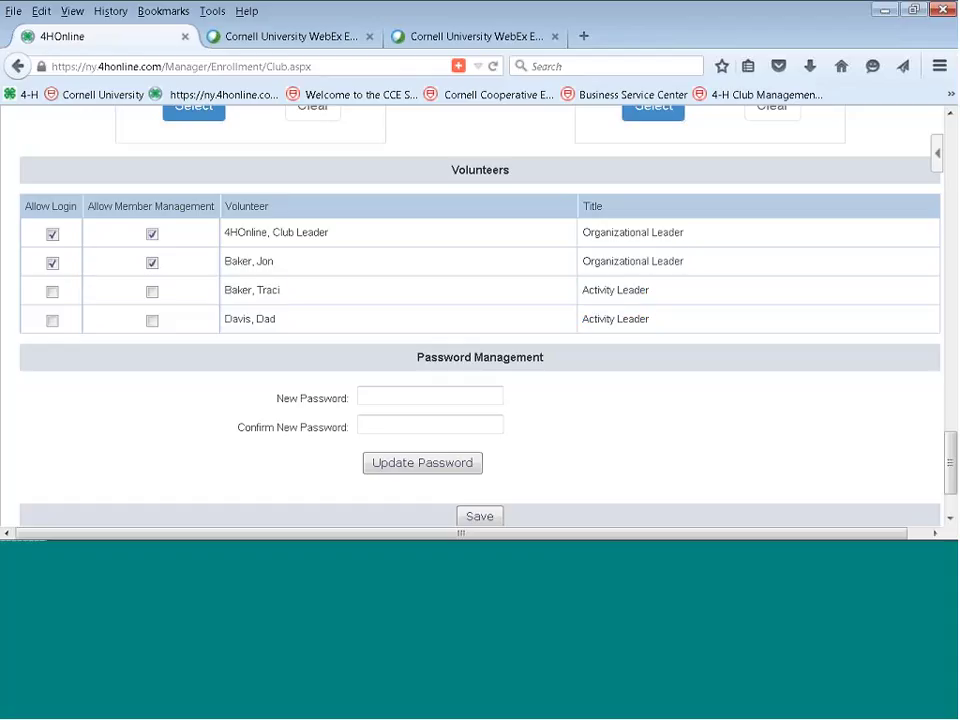
click(482, 517)
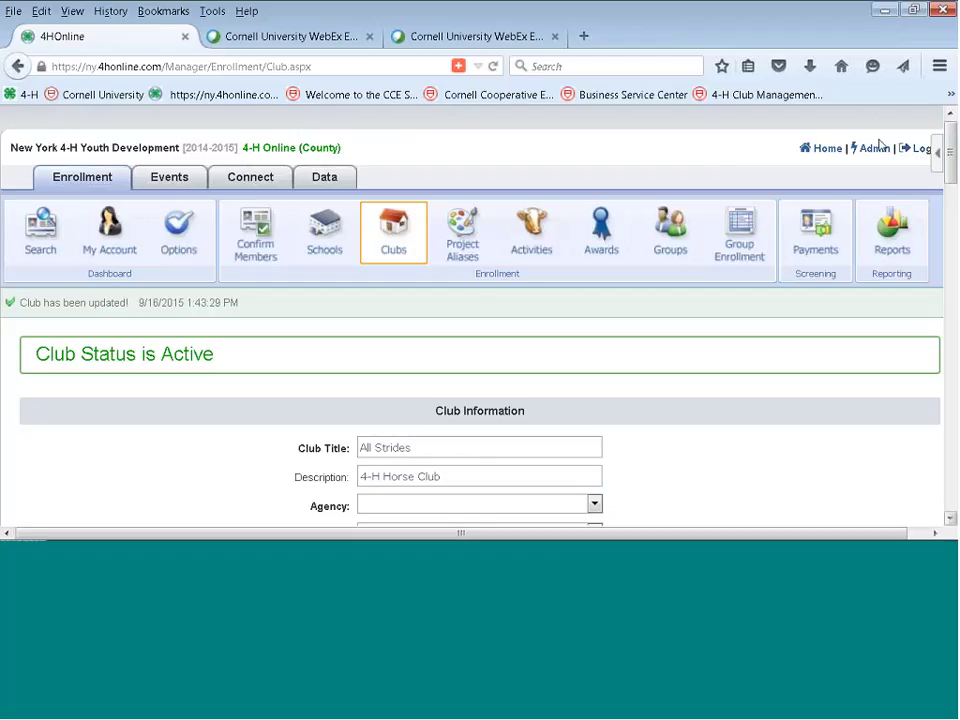
Log out and get back to the 4HOnline login page.
click(912, 150)
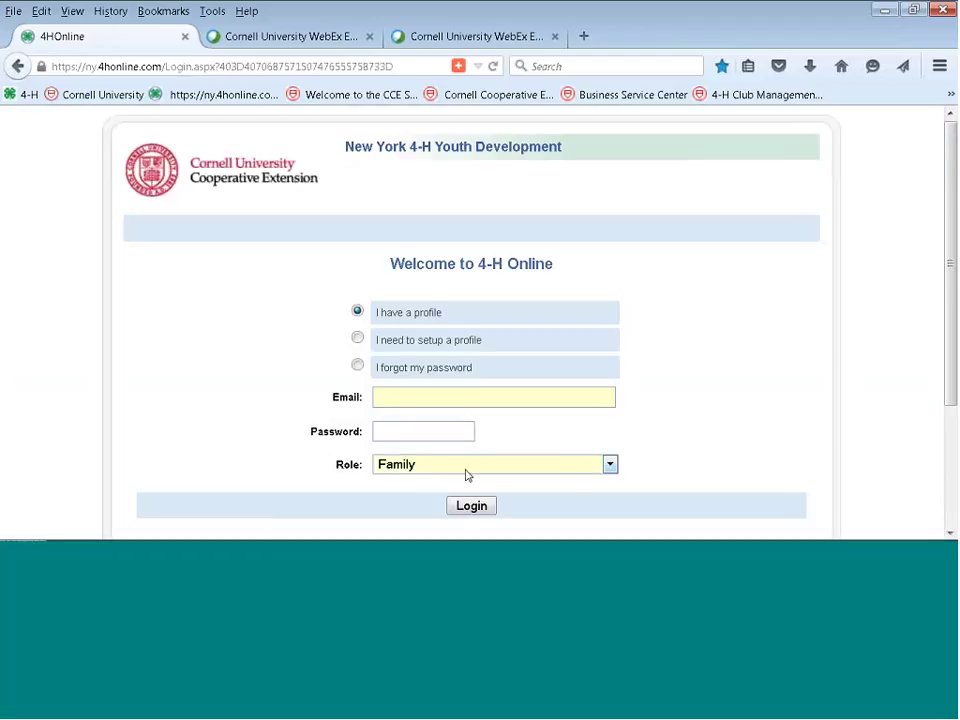
click(400, 433)
key(ctrl+v)
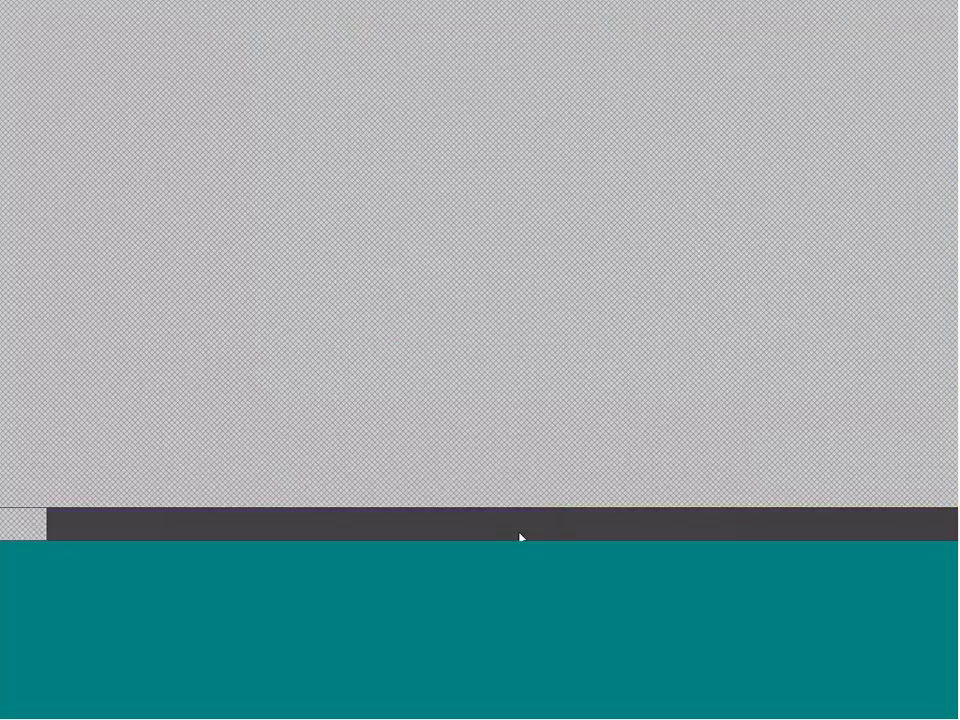
click(346, 521)
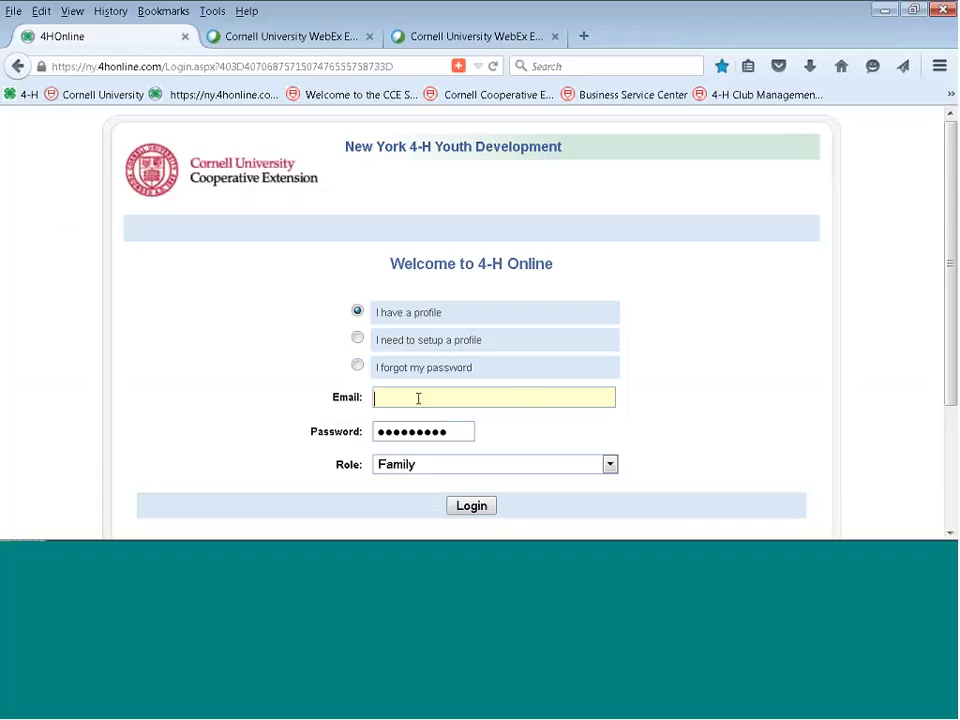
Sign in with the family's email and password, keeping the Family role.
click(455, 431)
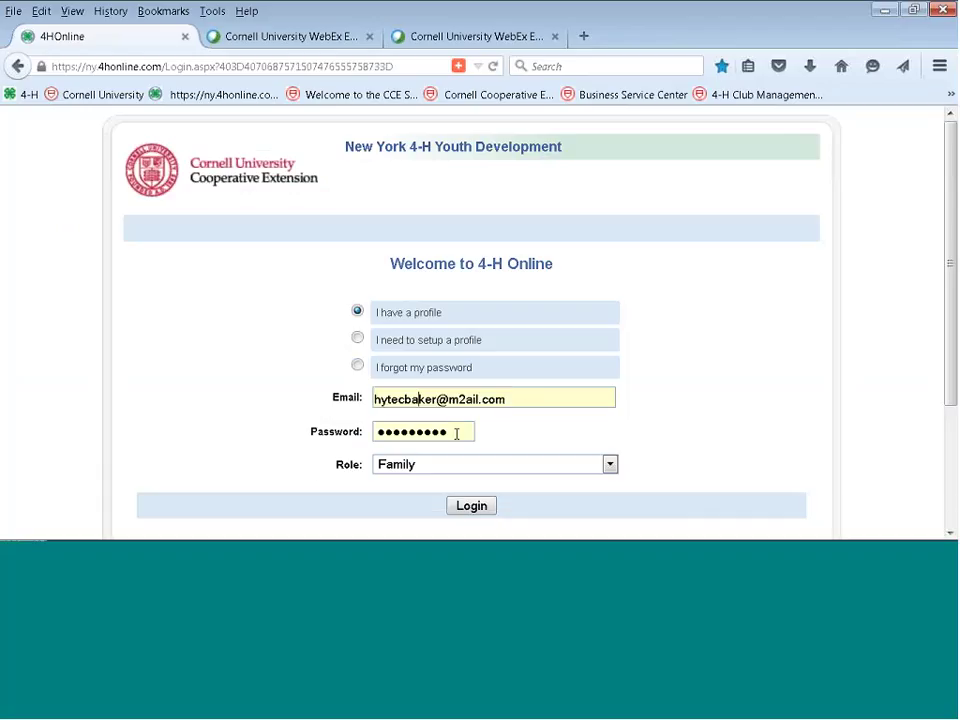
key(ctrl+a)
text(abcdefgh)
drag(381, 448, 340, 466)
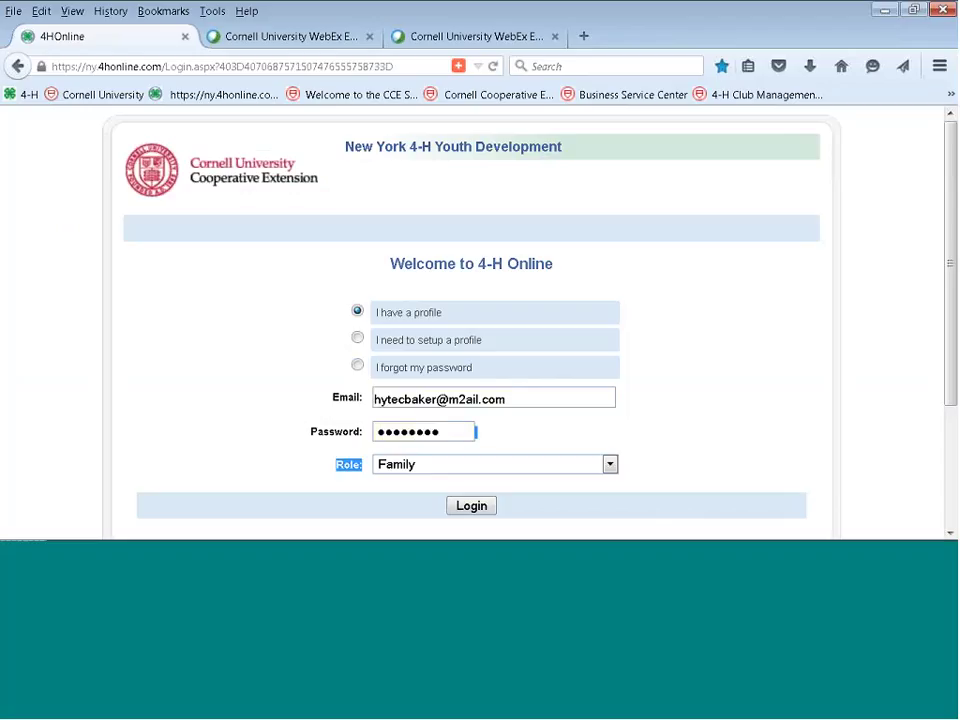
click(466, 505)
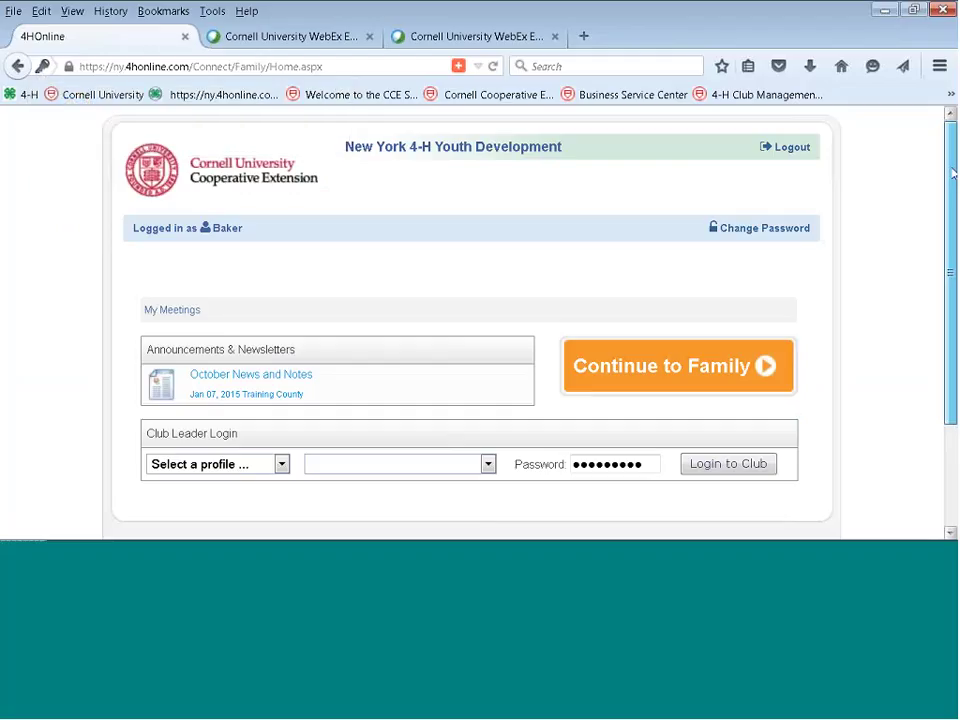
Choose the volunteer's profile with All Strides as the club and log in to the club.
scroll(952, 173, down, 3)
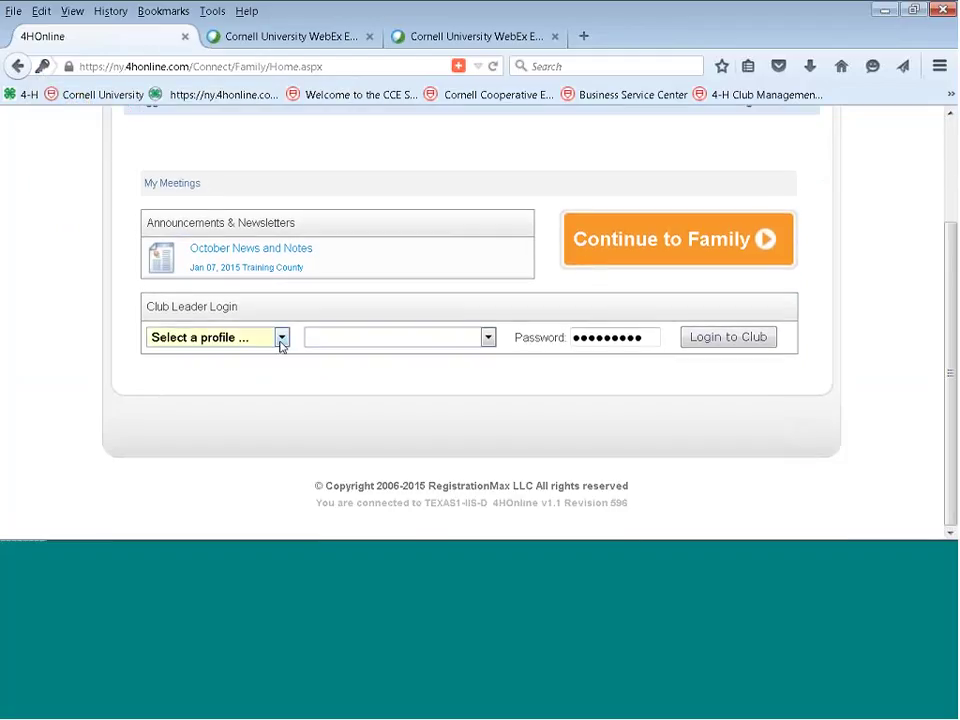
click(281, 339)
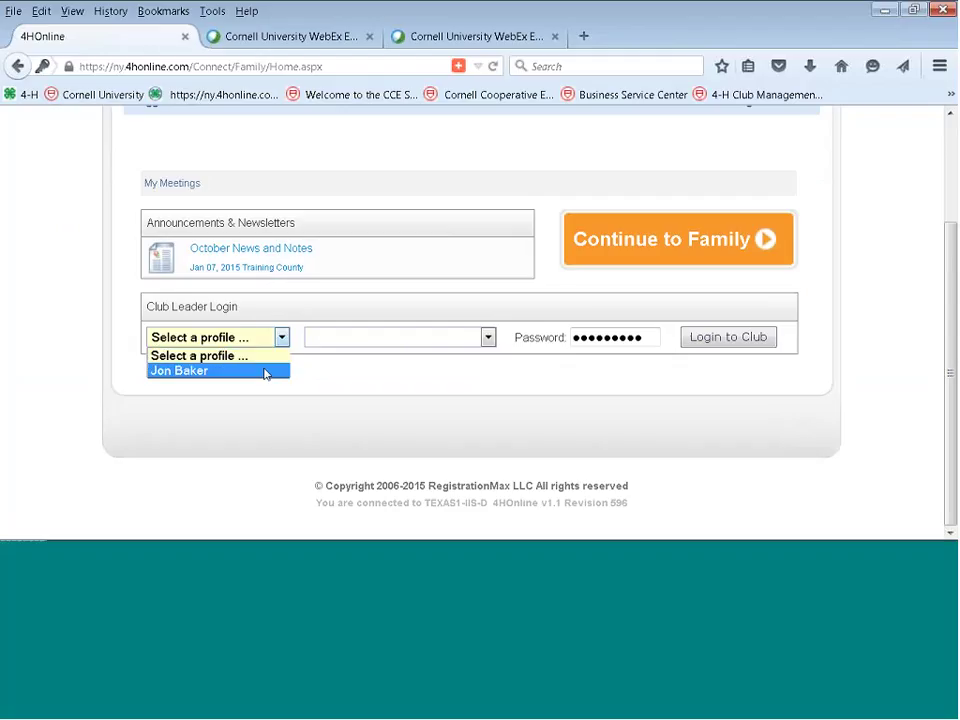
click(264, 373)
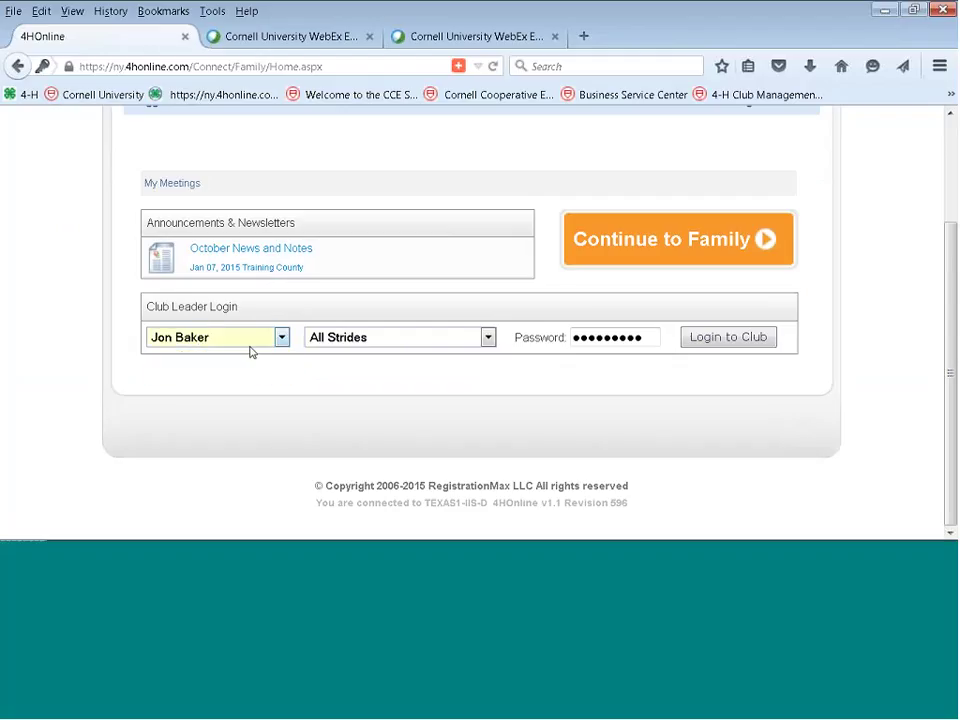
click(487, 338)
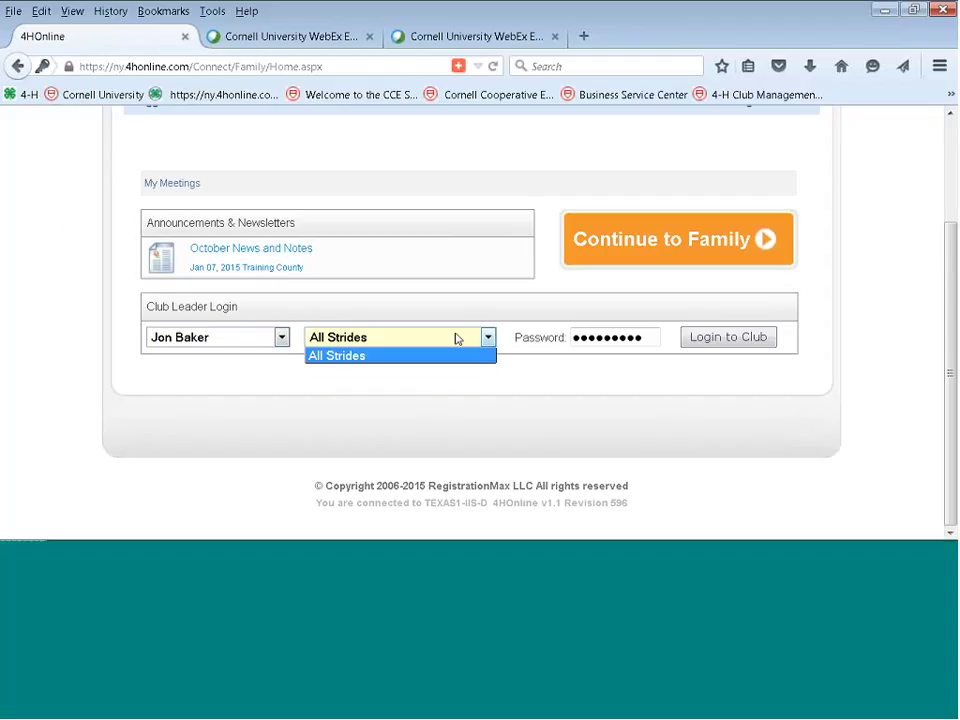
click(554, 380)
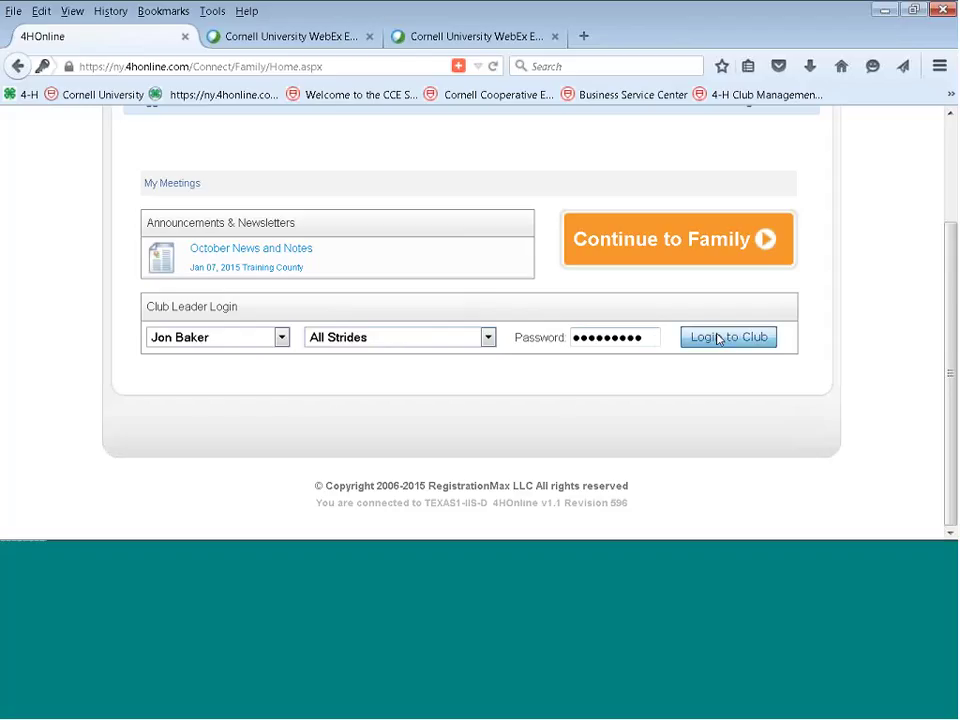
click(707, 339)
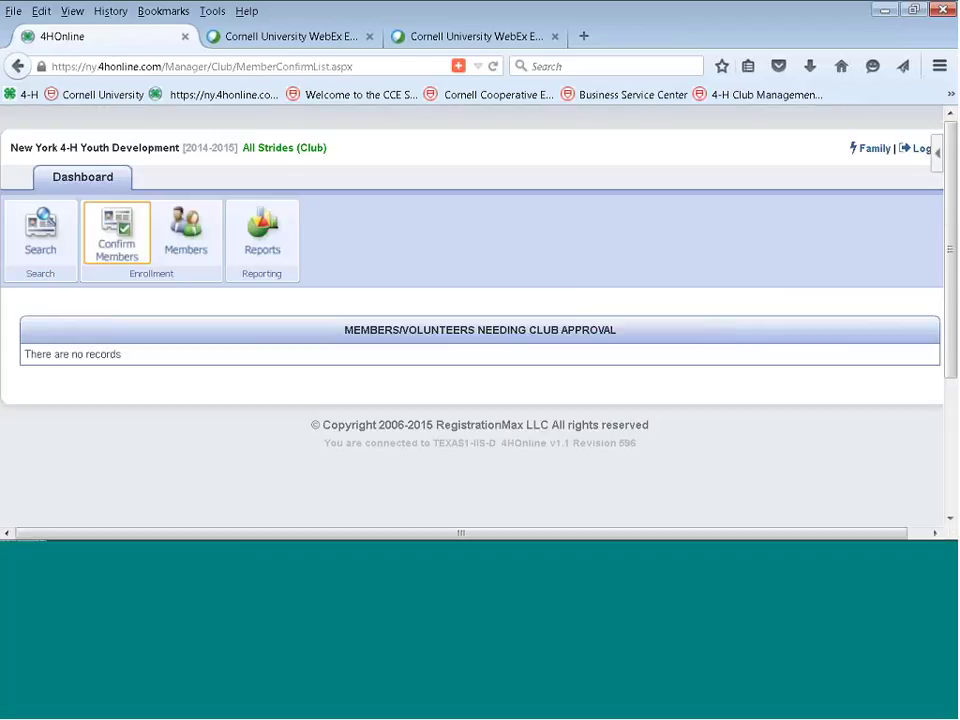
Search the club's members and volunteers and log in to the Club Leader record.
click(41, 238)
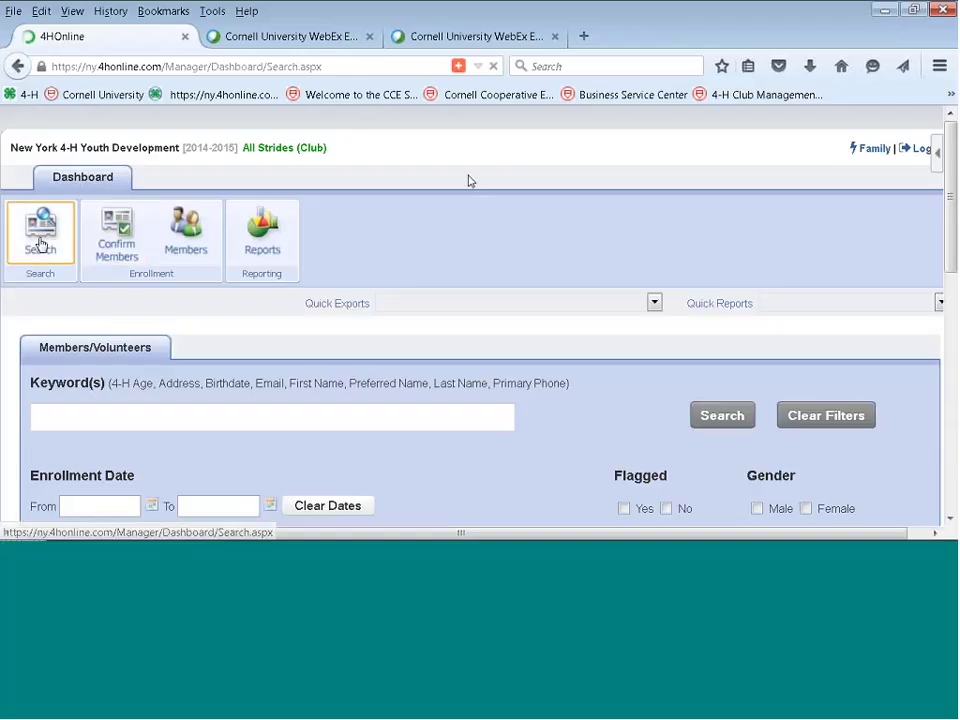
scroll(470, 181, down, 2)
scroll(948, 345, down, 8)
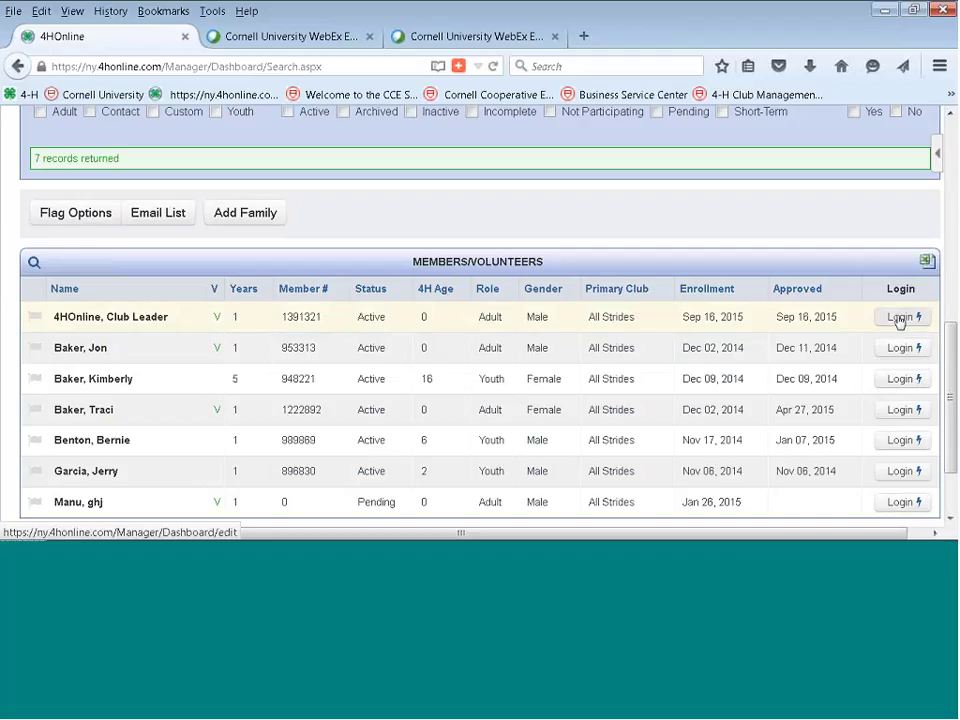
click(900, 315)
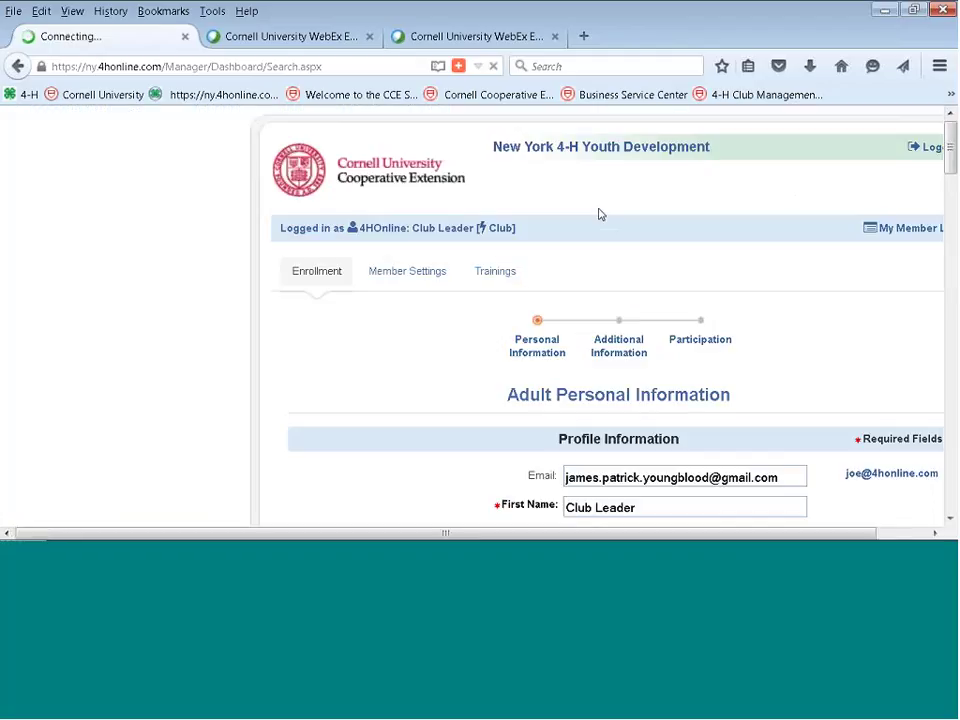
Review the club leader's Participation, then go back to the club's member search.
click(706, 350)
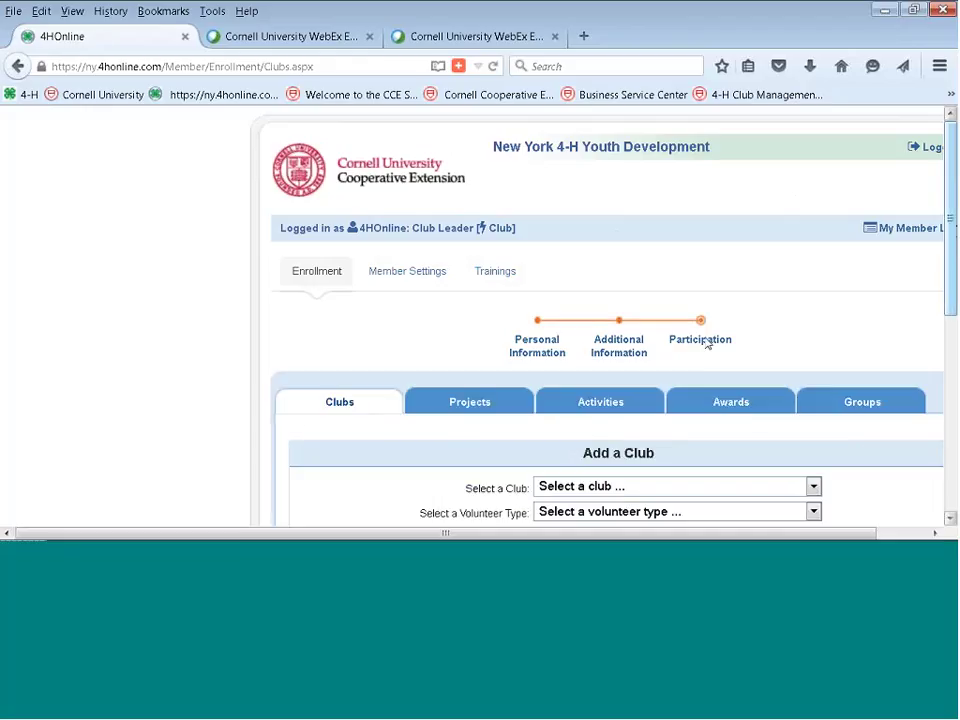
scroll(707, 343, down, 2)
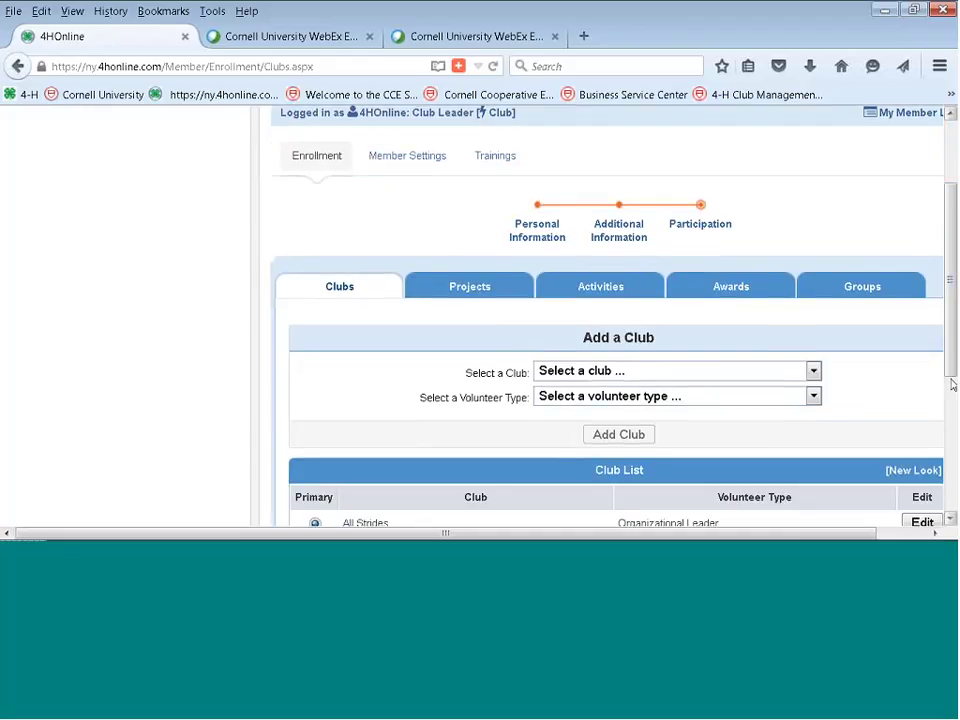
click(935, 533)
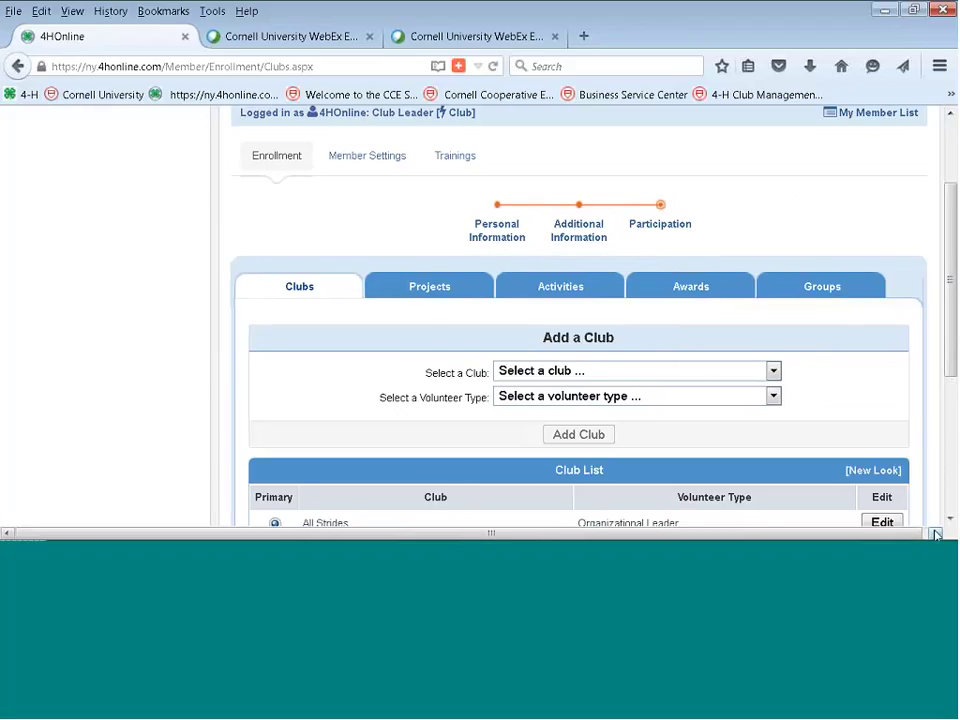
scroll(950, 522, down, 3)
scroll(950, 522, down, 2)
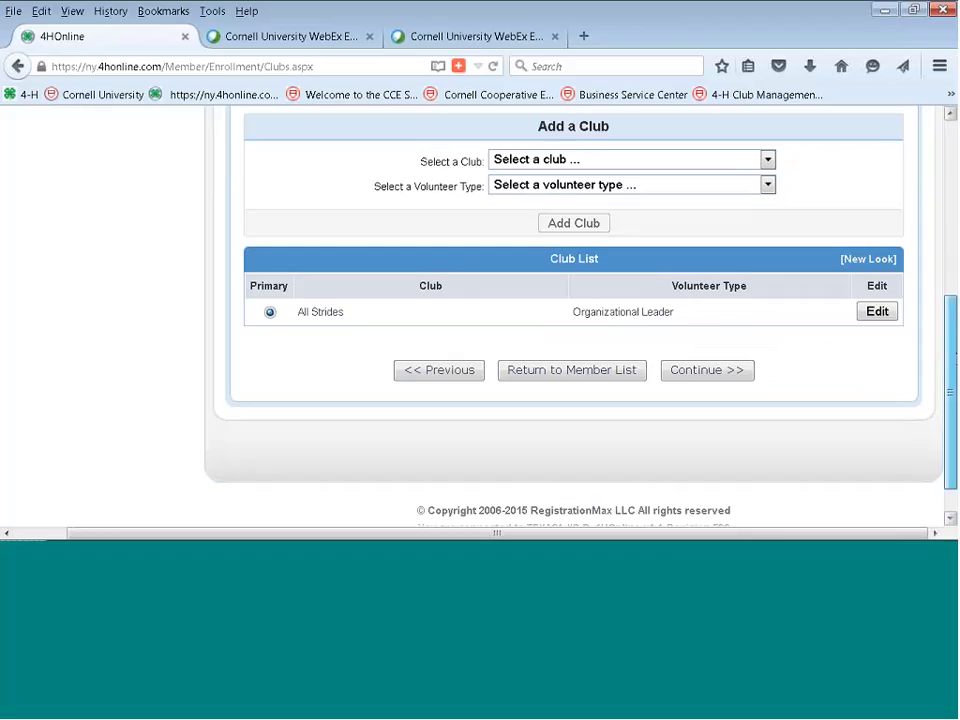
drag(953, 355, 950, 242)
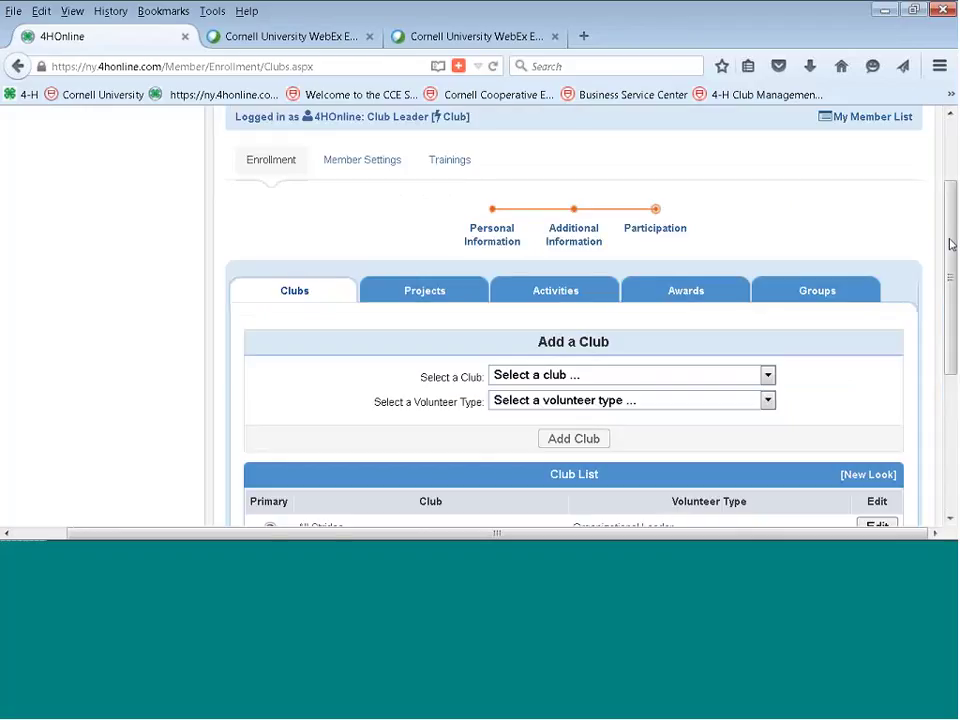
click(443, 119)
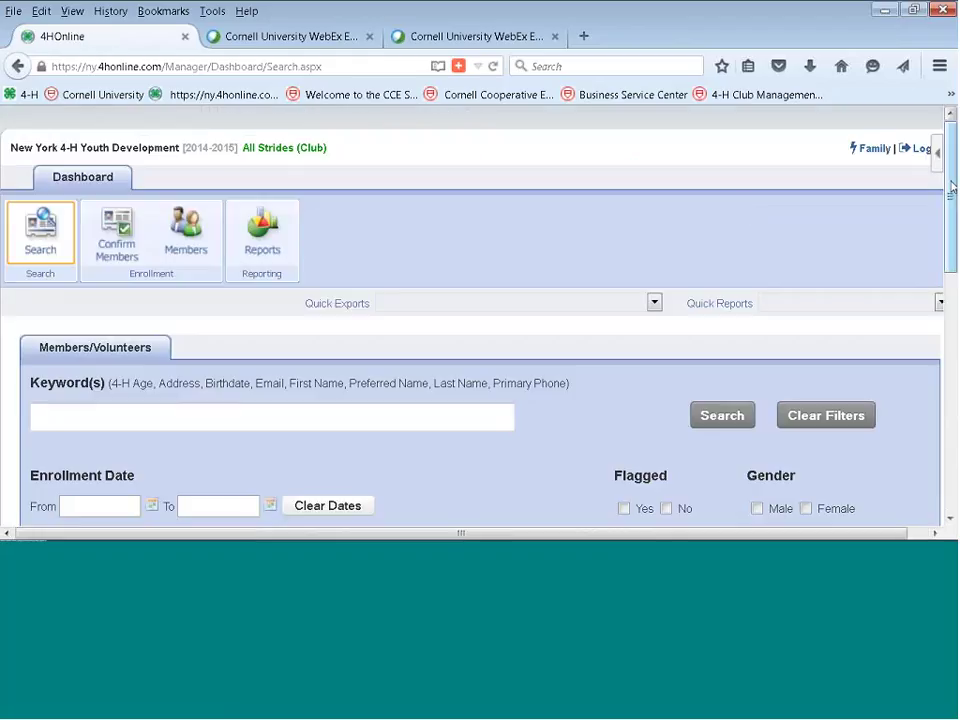
scroll(750, 213, down, 5)
scroll(480, 320, down, 2)
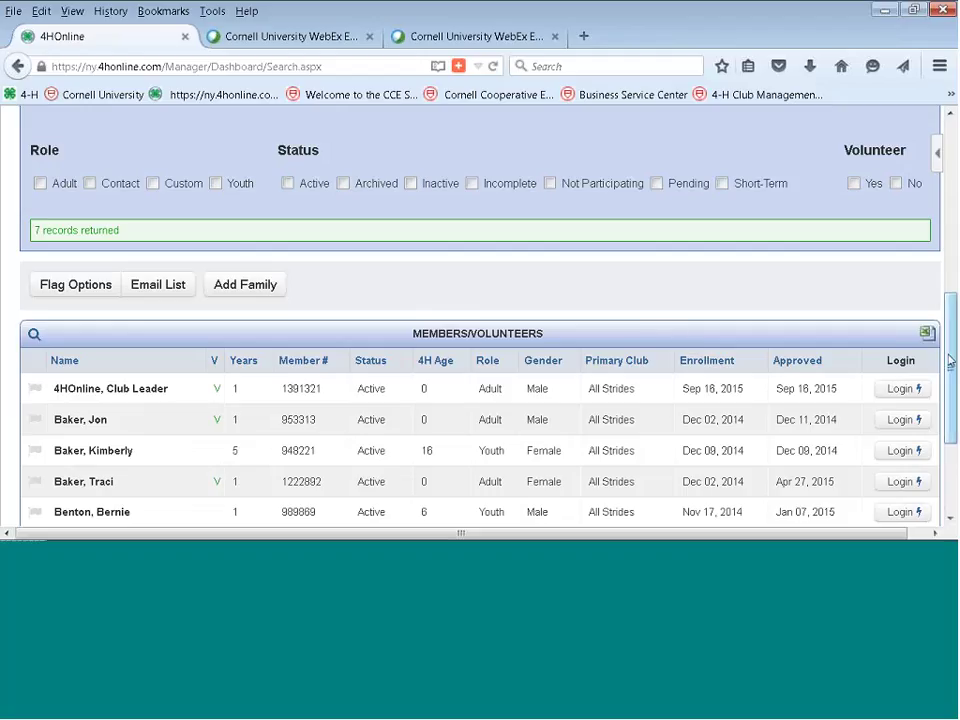
drag(945, 355, 952, 430)
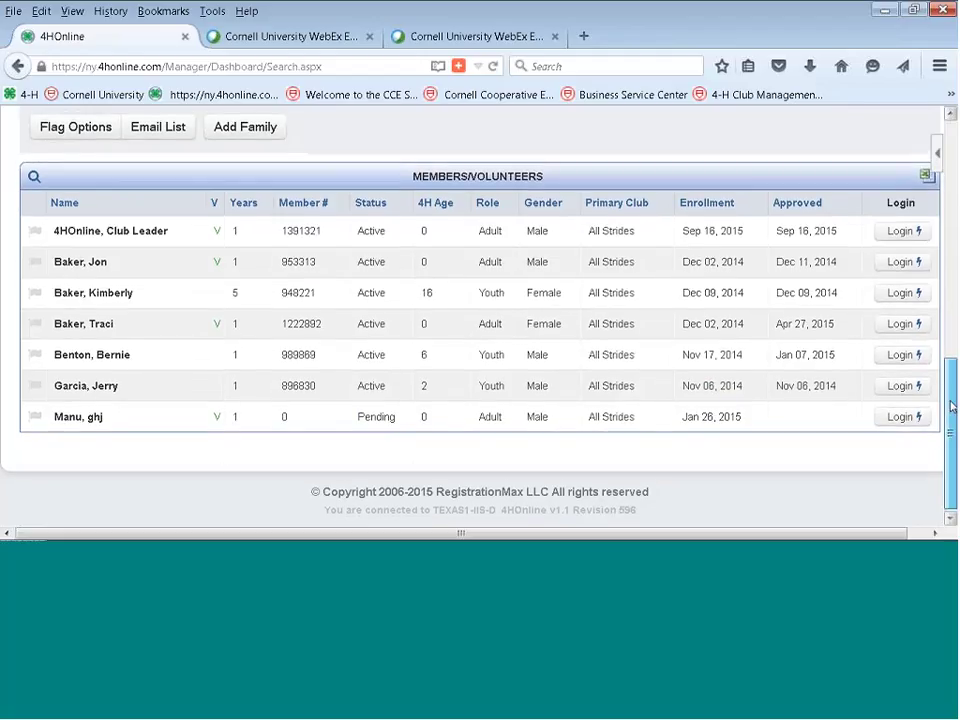
scroll(952, 400, up, 2)
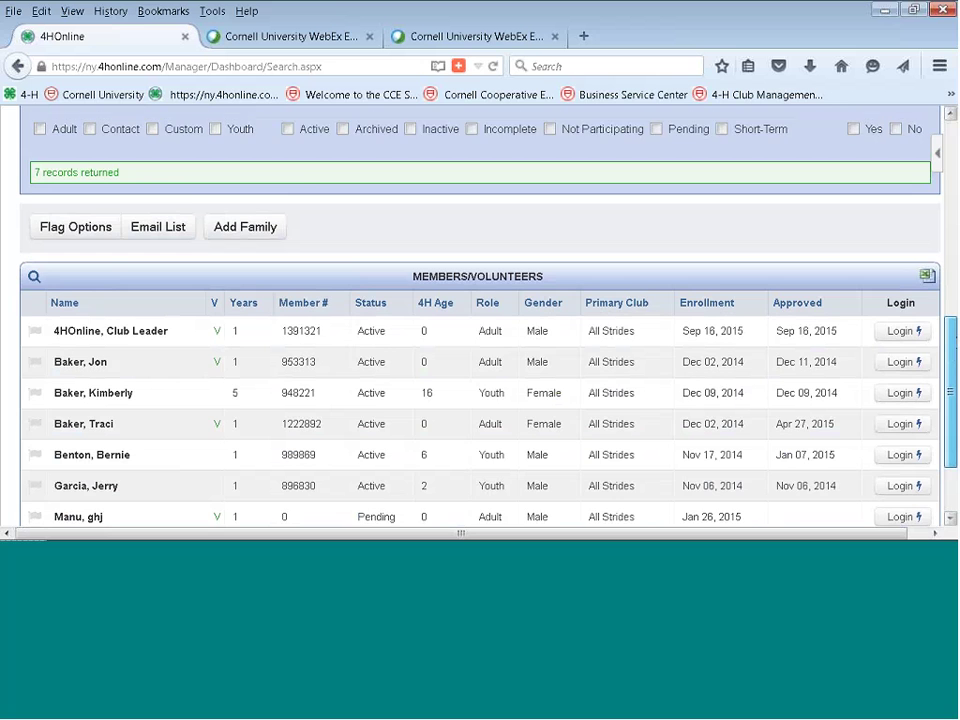
scroll(952, 400, up, 5)
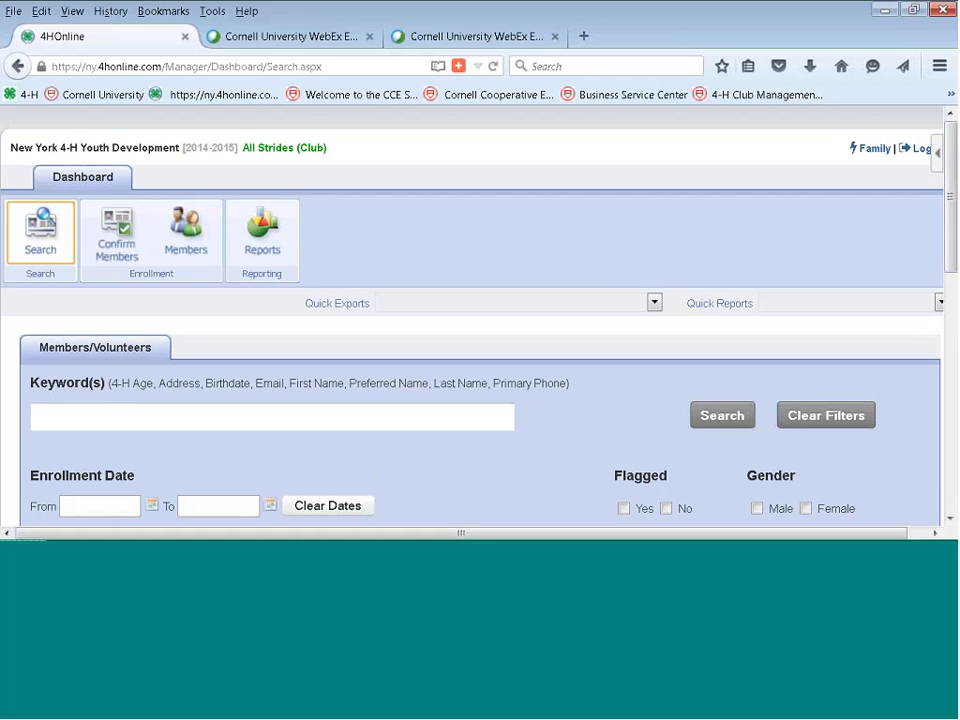
mouse_move(951, 196)
mouse_down()
mouse_move(950, 438)
mouse_move(951, 196)
mouse_up()
click(936, 533)
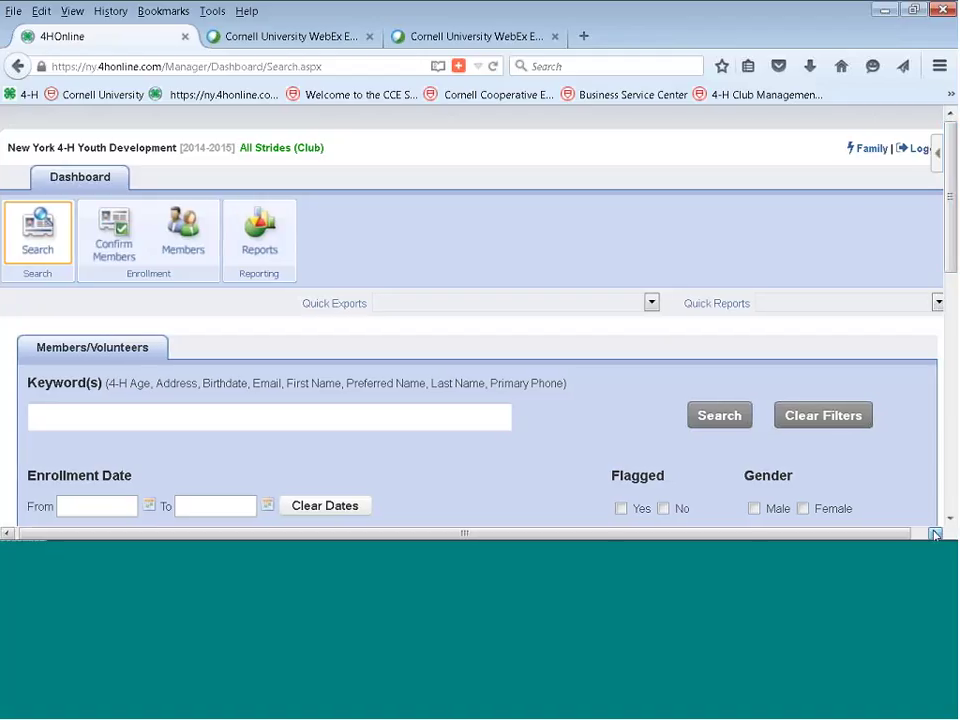